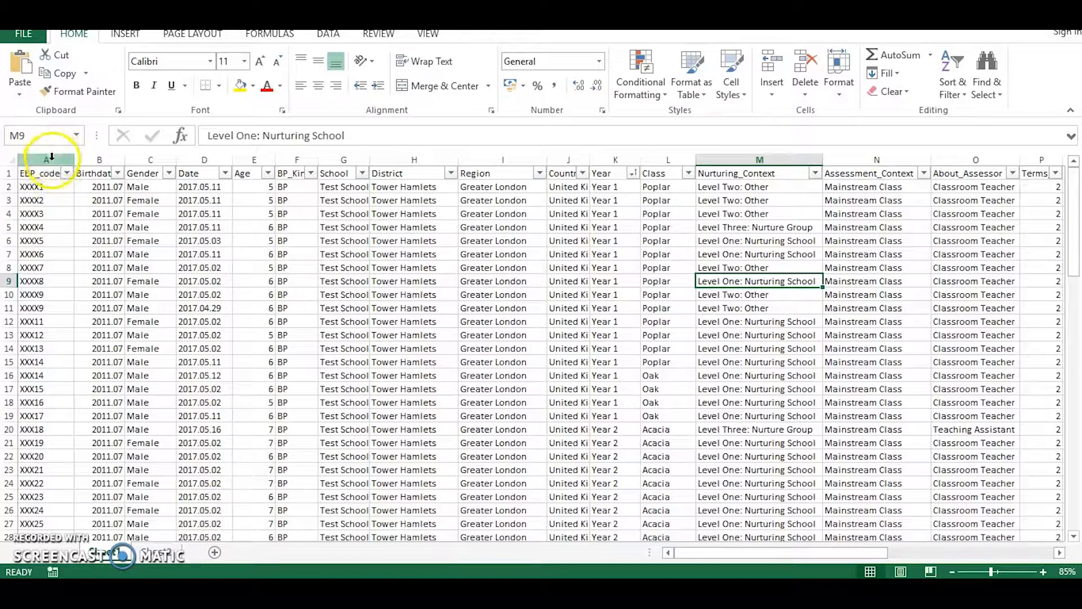
Examine the Boxall data sheet's pupil rows and columns, from the EBP codes across to the A–Z strand scores.
left_click(48, 159)
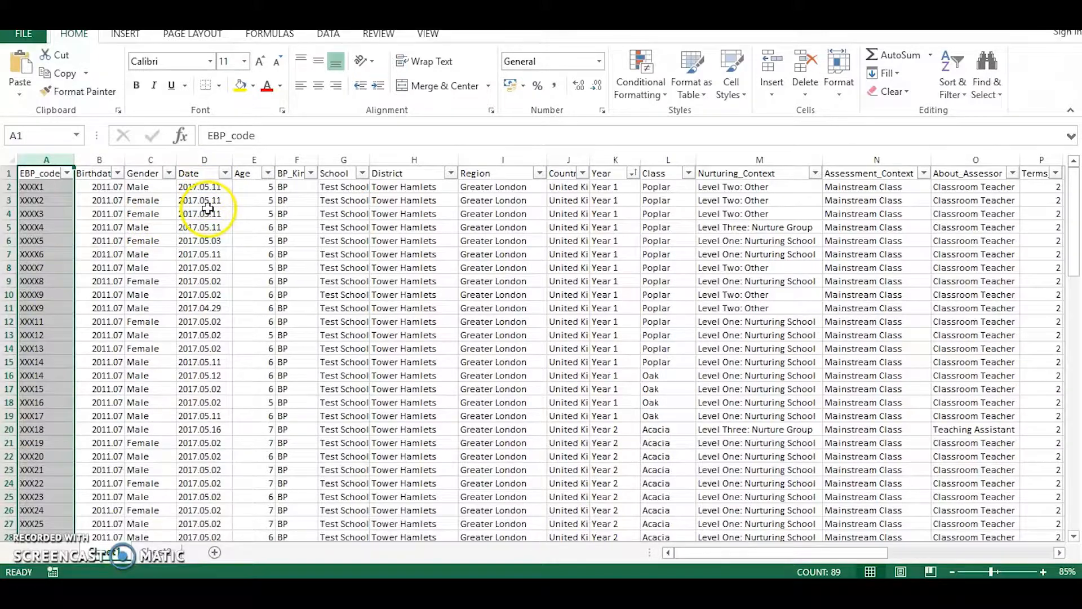
left_click(11, 200)
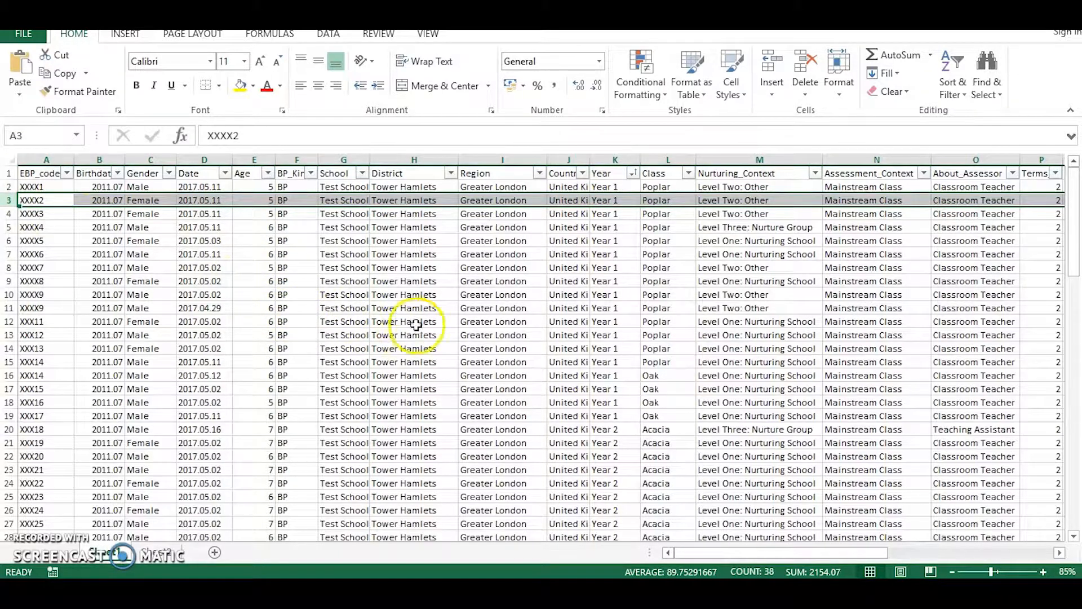
left_click_drag(698, 551, 855, 554)
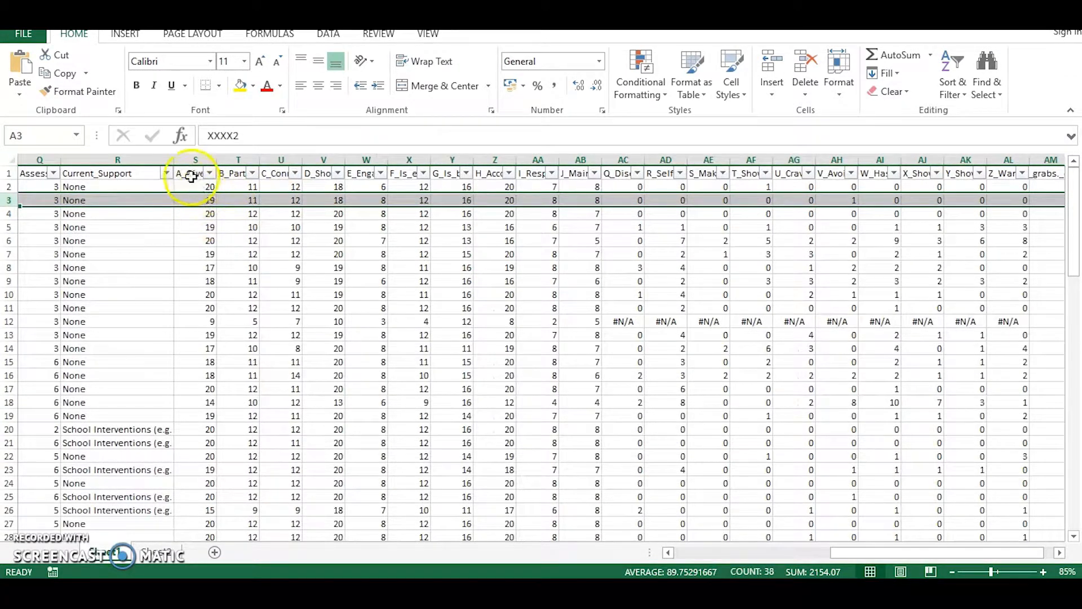
left_click_drag(894, 552, 736, 558)
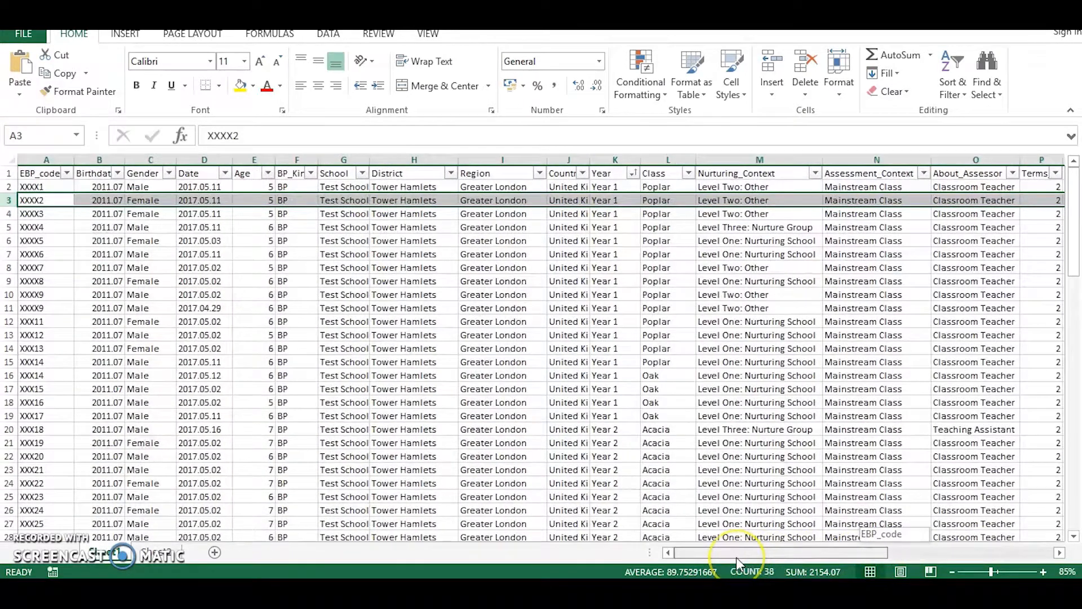
left_click(757, 454)
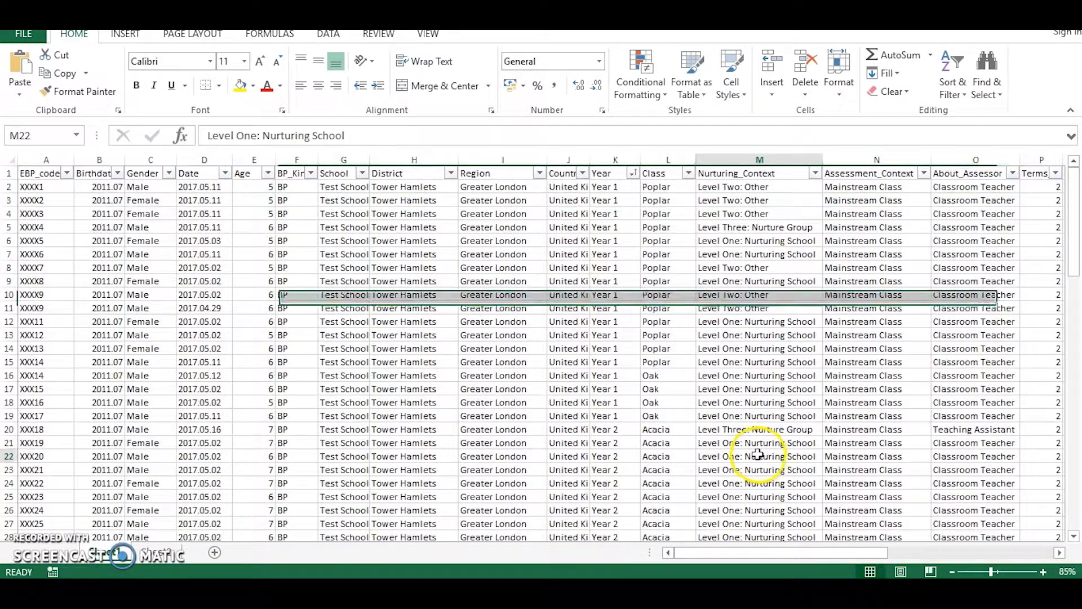
left_click_drag(877, 554, 1023, 550)
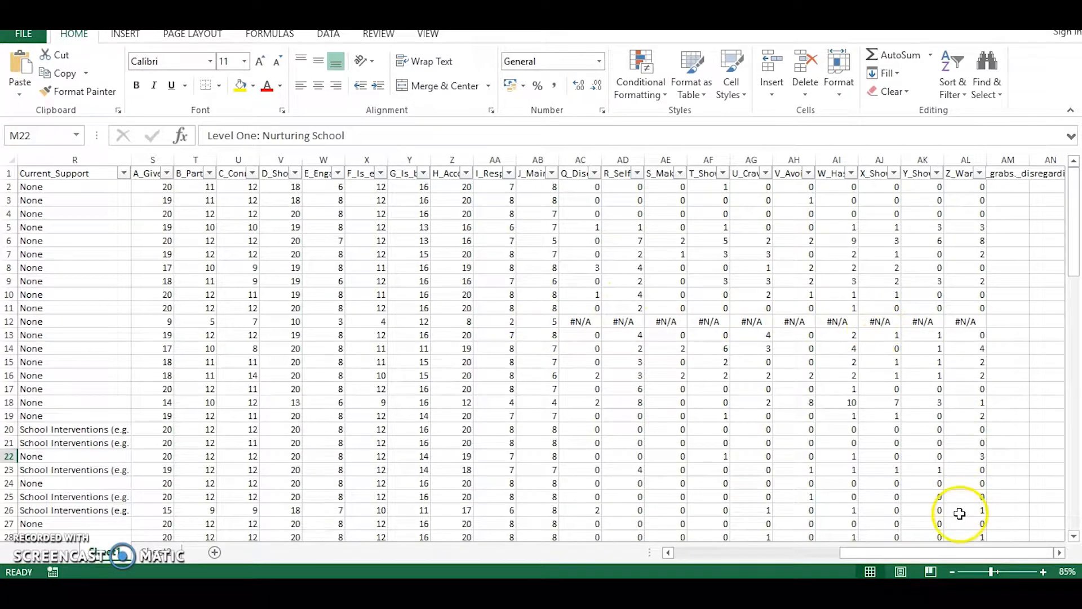
left_click_drag(914, 550, 627, 555)
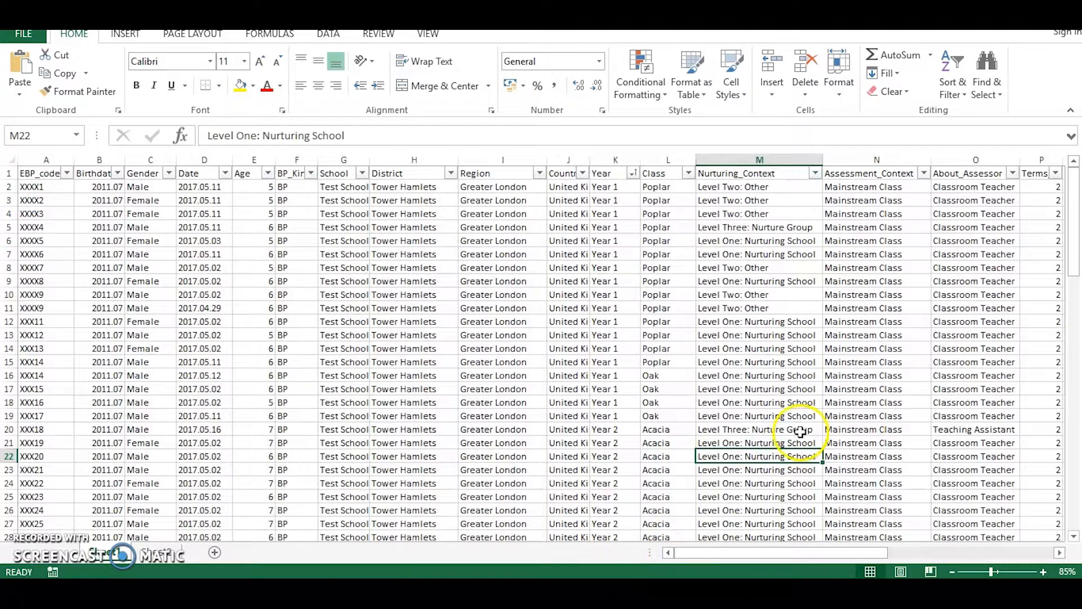
scroll(801, 431, "down", 20)
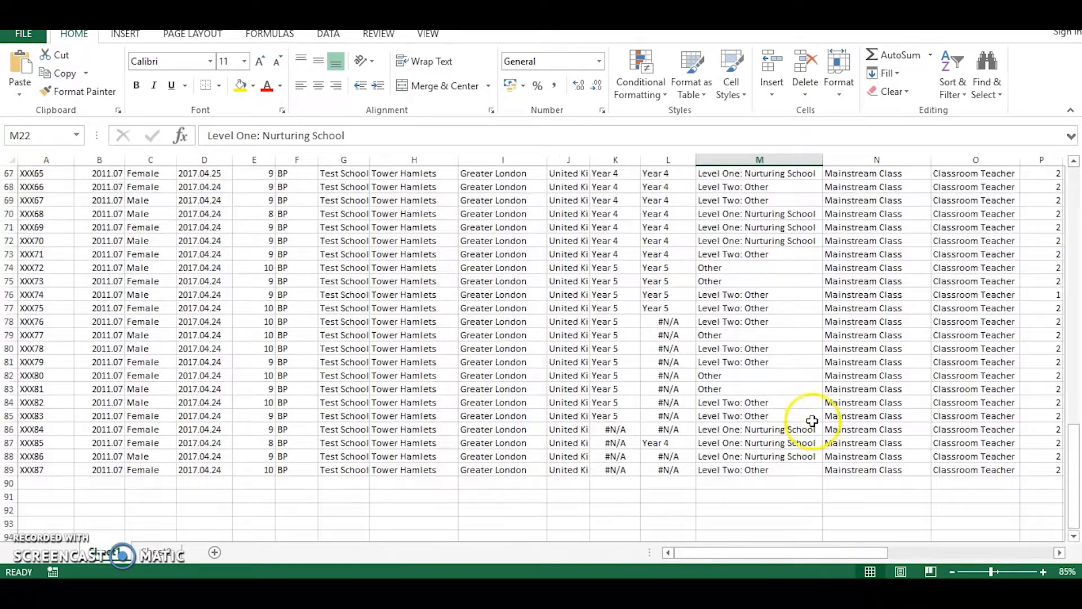
scroll(811, 421, "up", 1)
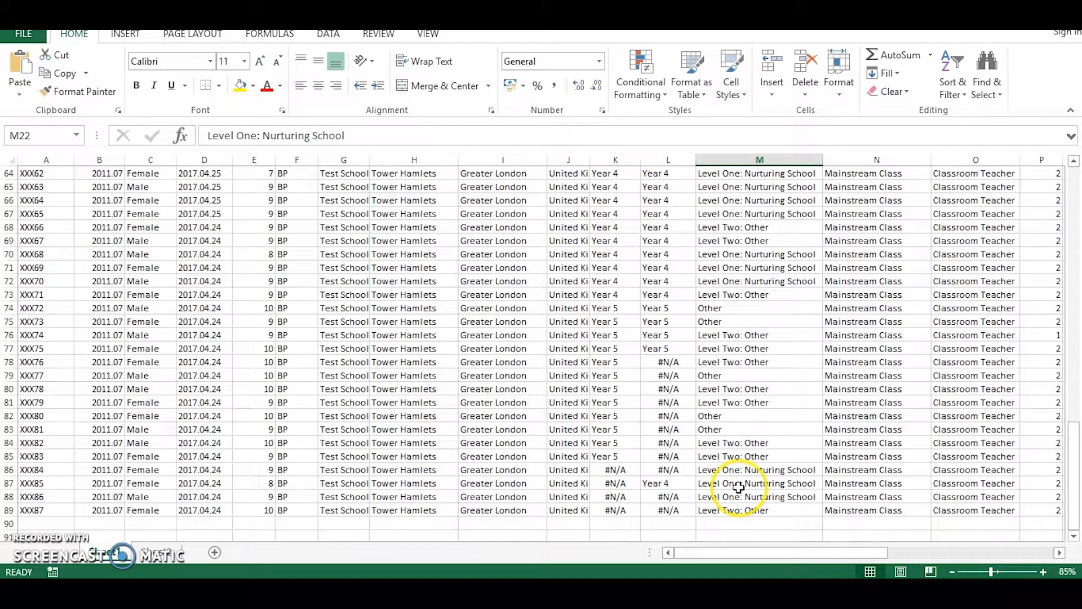
scroll(738, 488, "up", 18)
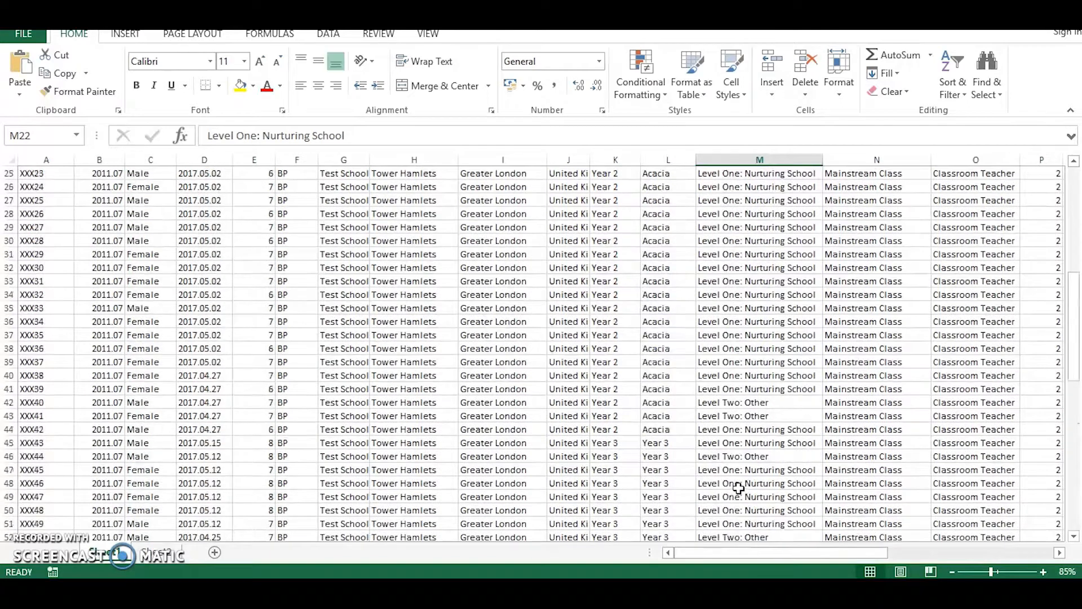
scroll(738, 488, "up", 3)
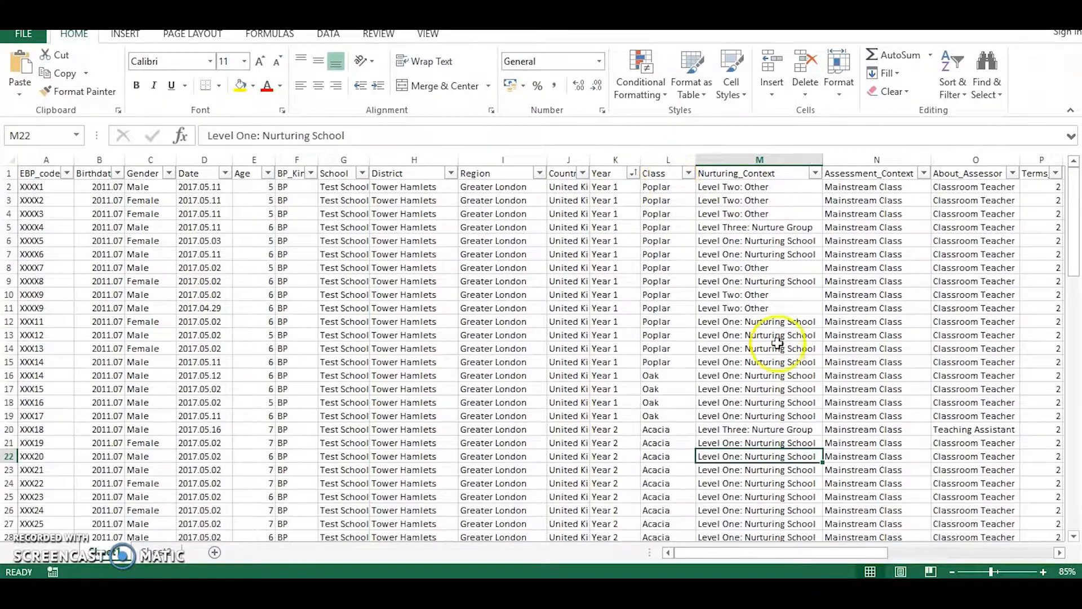
mouse_move(785, 557)
left_mouse_down()
mouse_move(856, 555)
mouse_move(769, 556)
left_mouse_up()
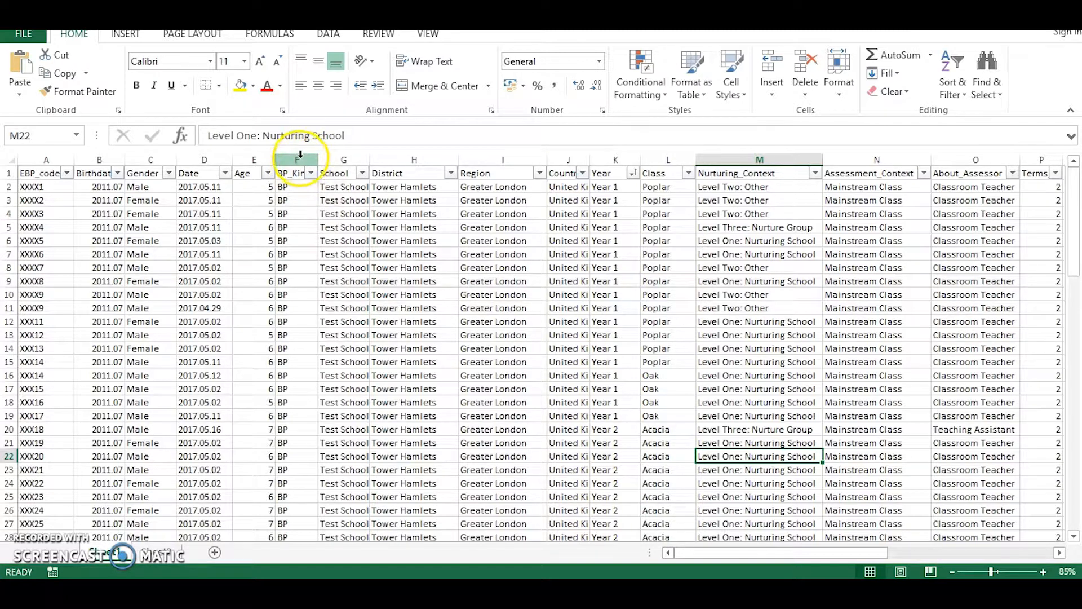
Hide columns F through J, from BP_Kind to the country column.
left_click(297, 159)
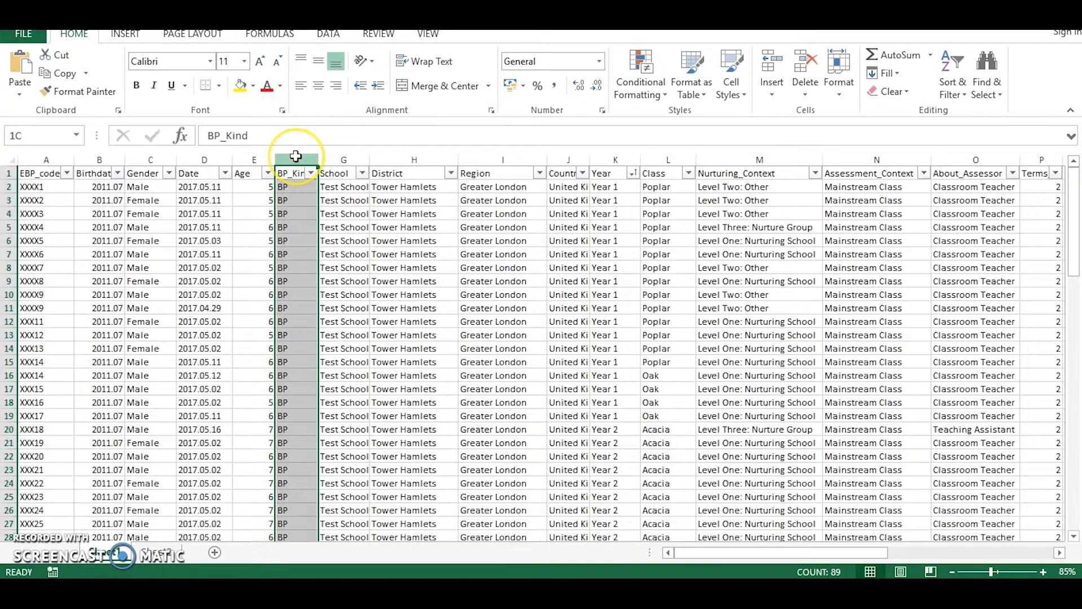
left_click_drag(296, 157, 578, 158)
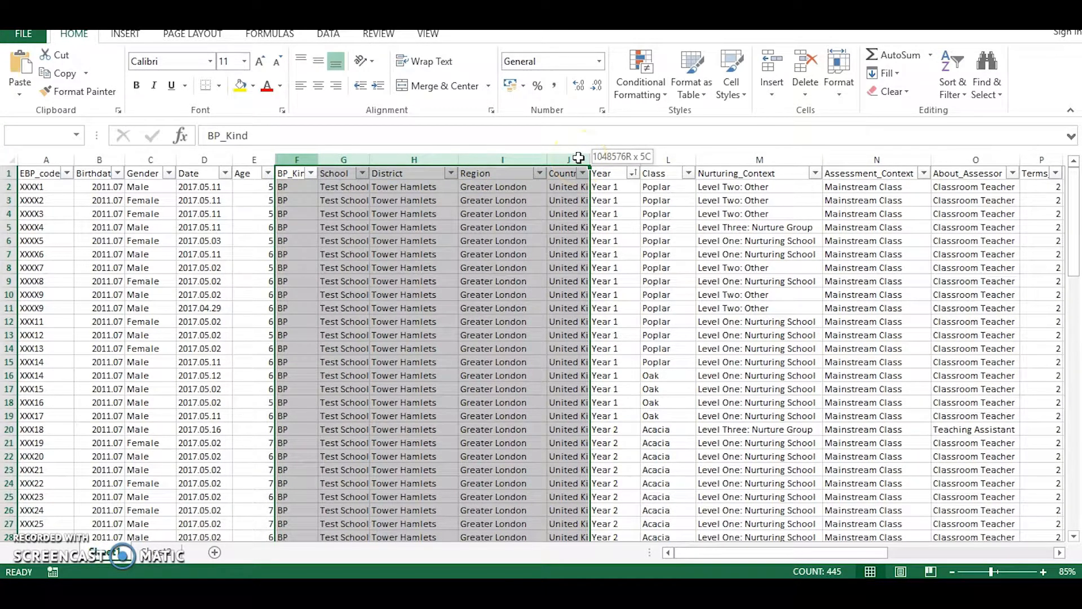
left_click_drag(578, 158, 578, 158)
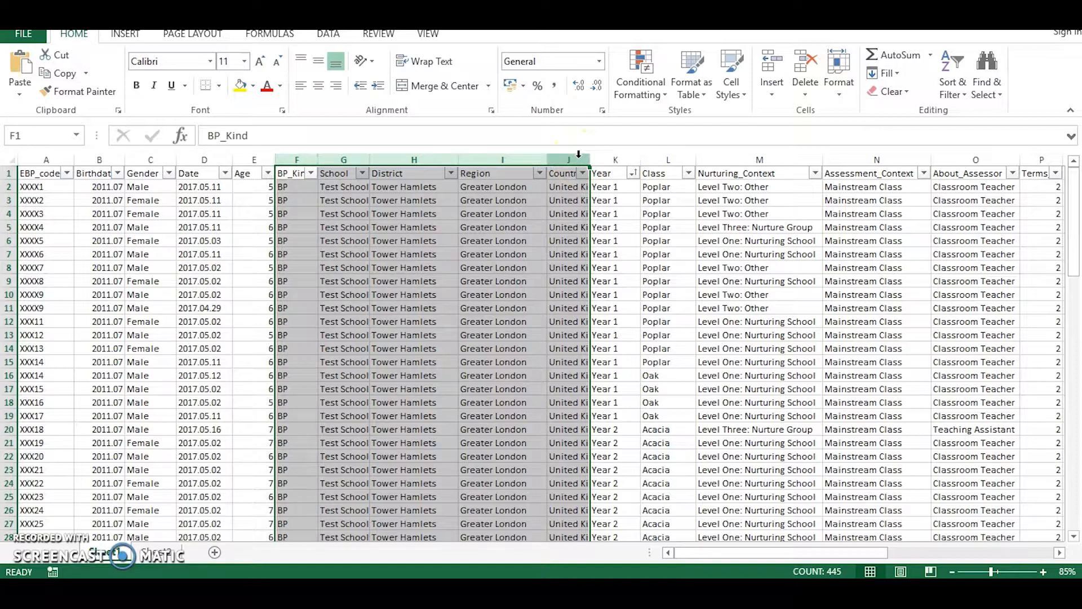
right_click(510, 203)
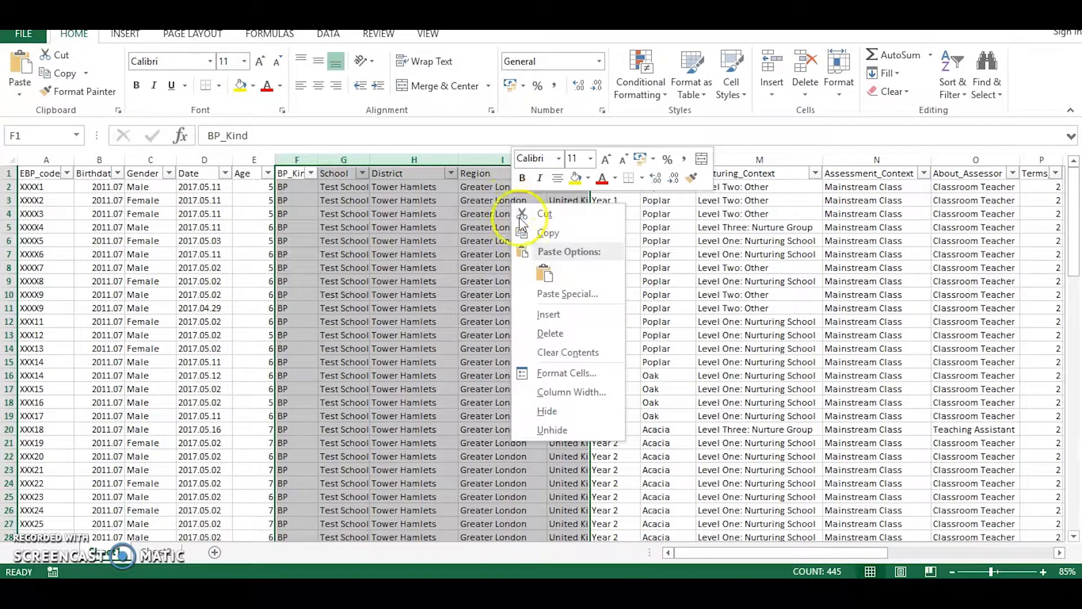
left_click(593, 417)
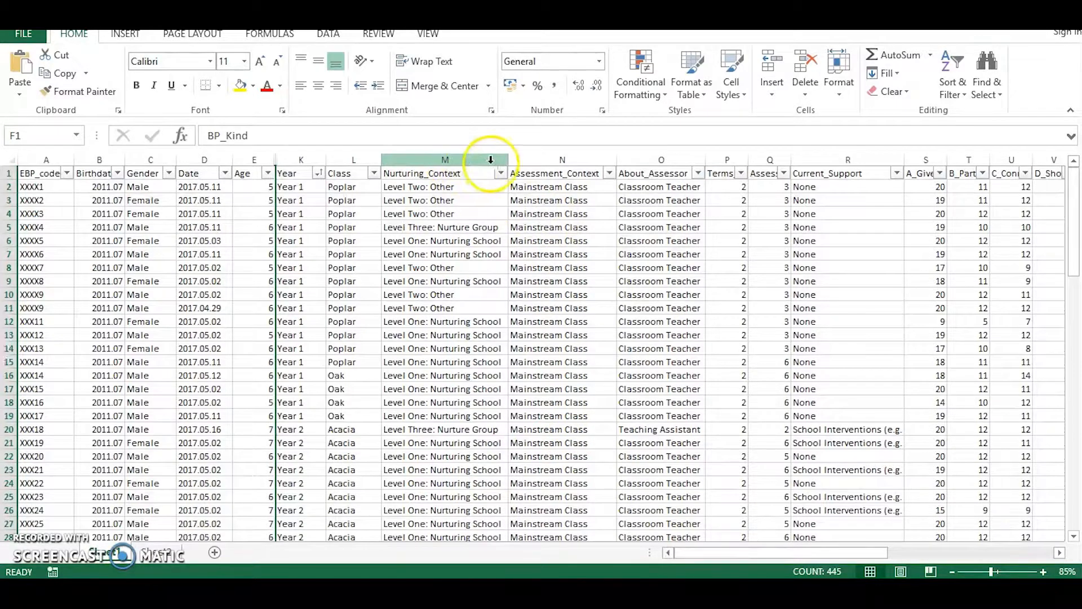
Hide columns M through R, from Nurturing_Context to Current_Support.
left_click_drag(454, 158, 827, 156)
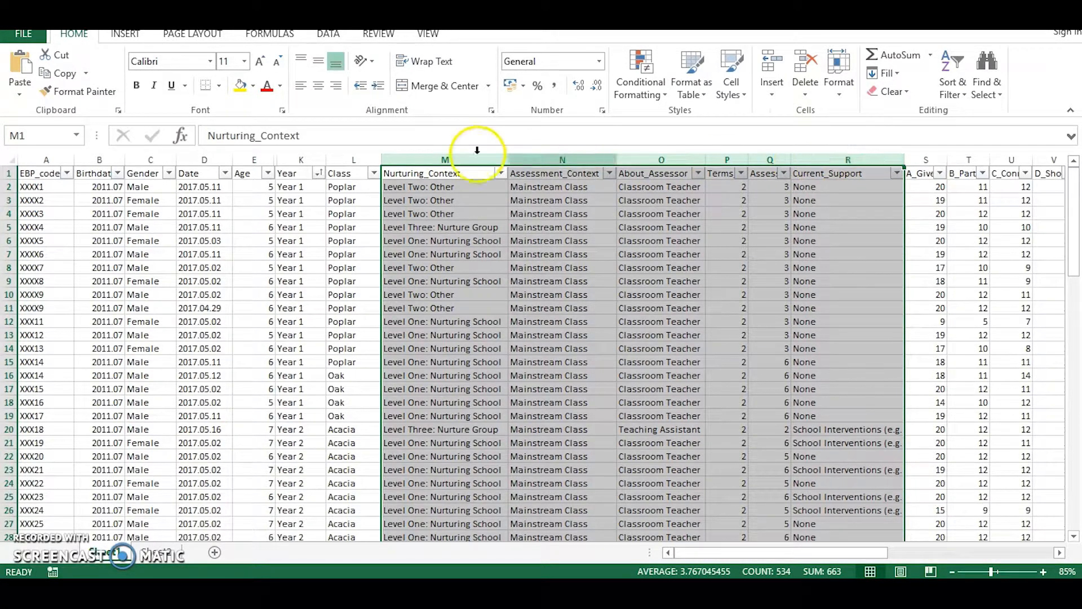
right_click(819, 220)
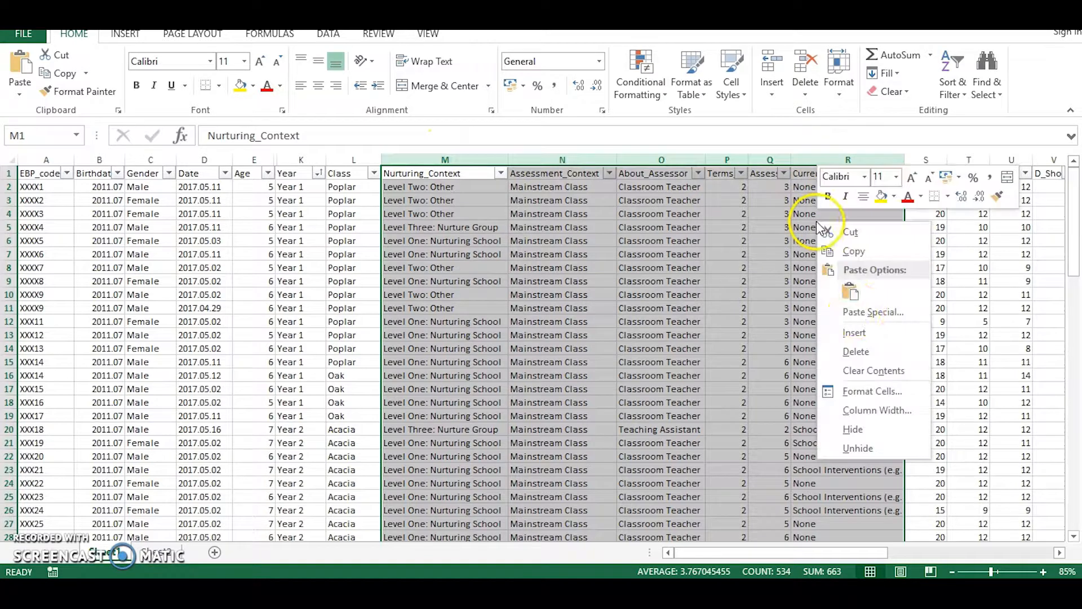
left_click(878, 433)
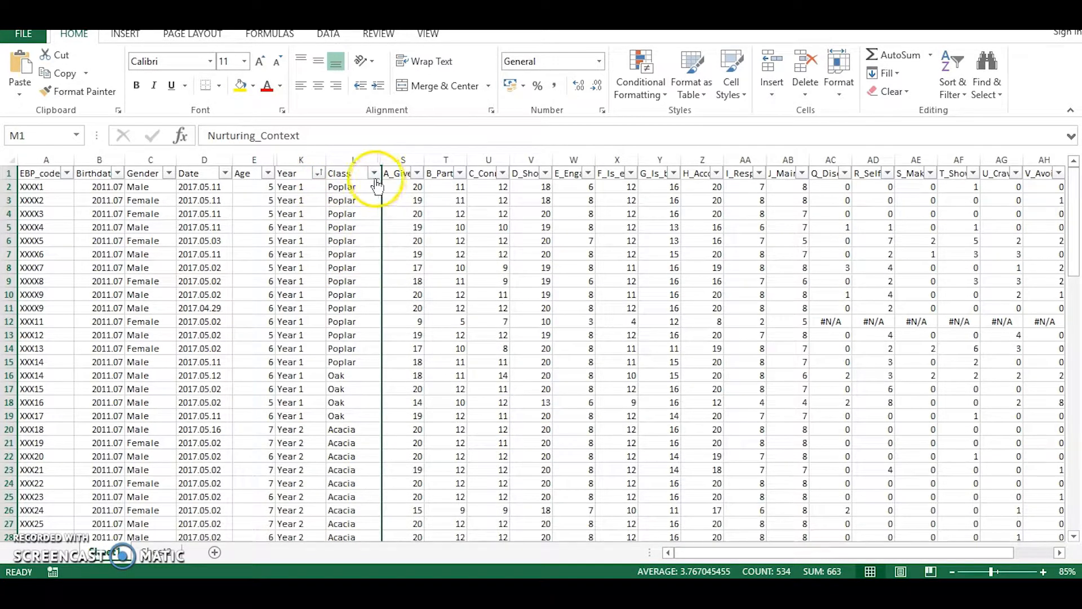
Filter the Year column to show only Year 1 pupils.
left_click(318, 174)
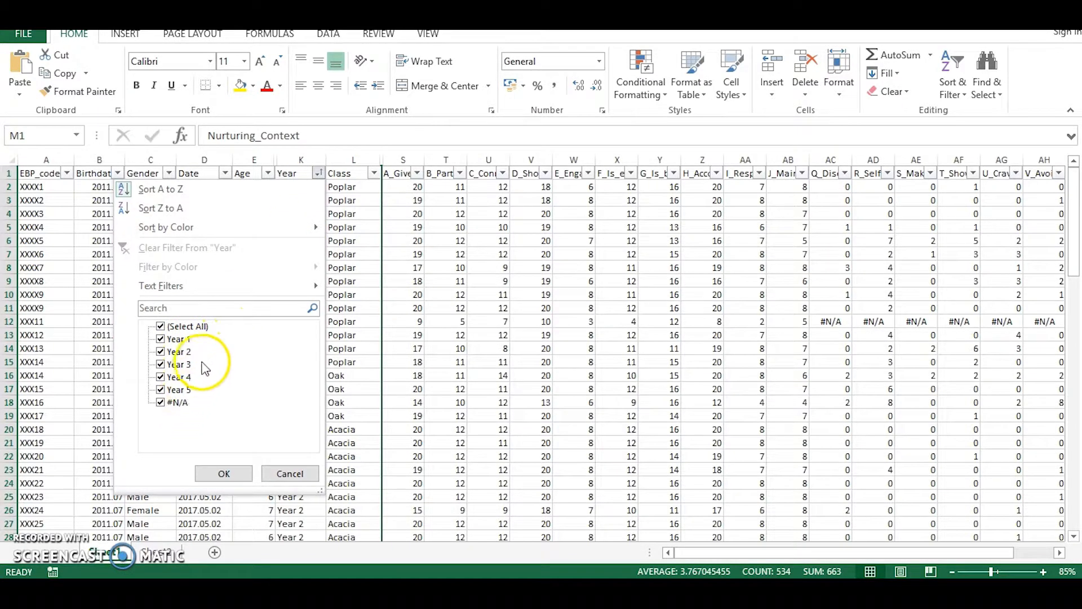
left_click(163, 328)
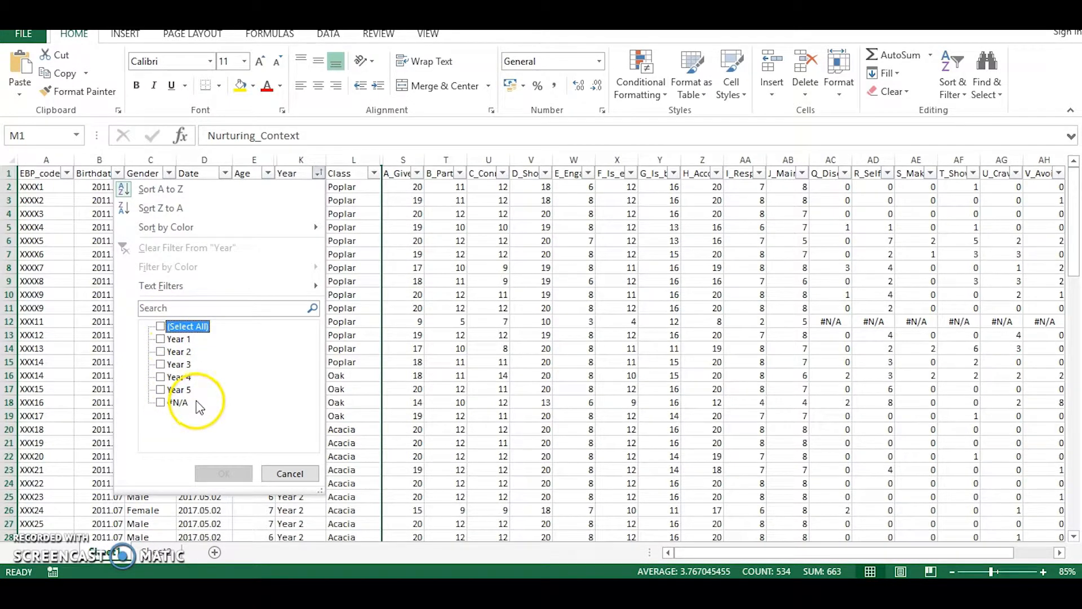
left_click(161, 341)
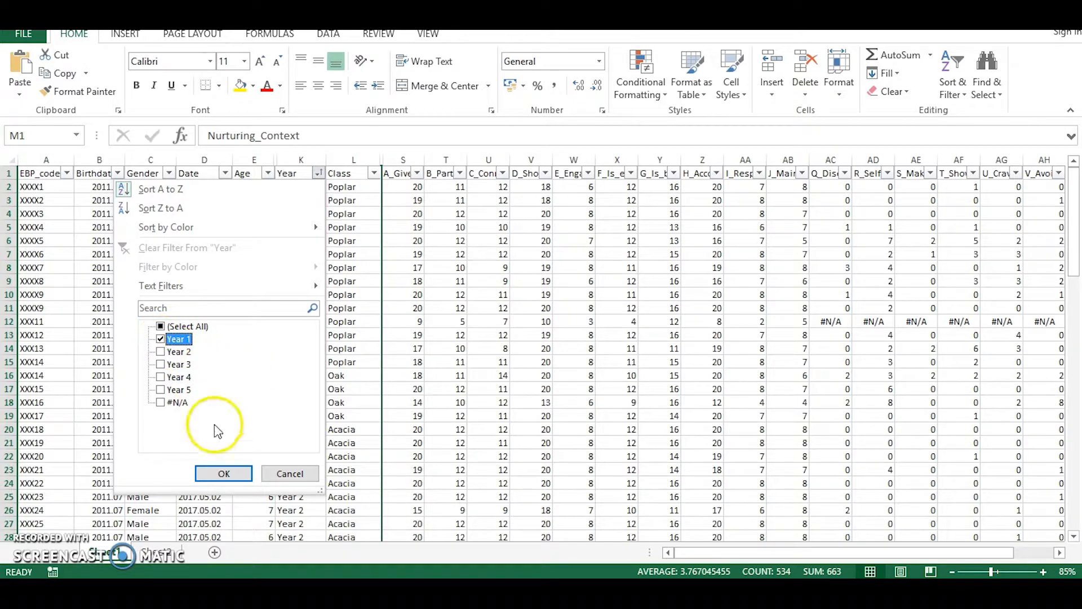
left_click(226, 474)
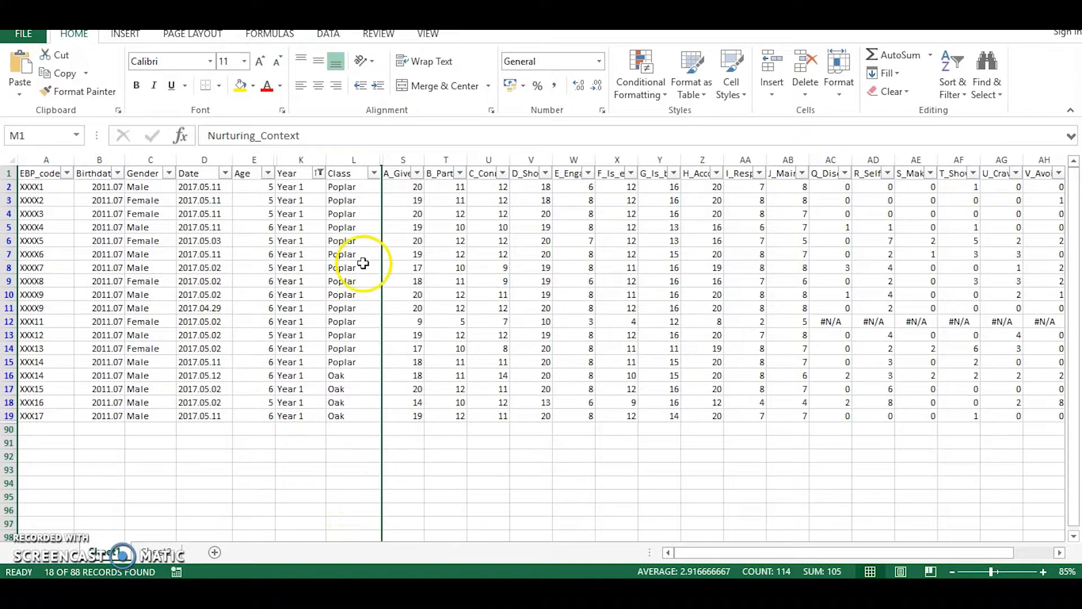
Filter the Class column to show only the Poplar class, leaving the column selection cleared.
left_click(374, 173)
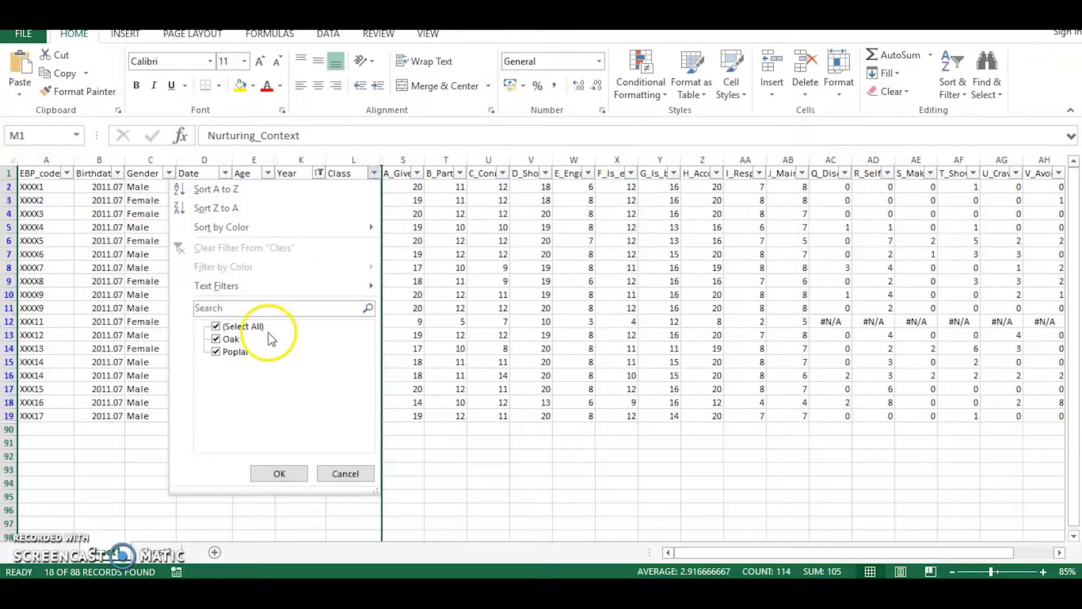
left_click(248, 327)
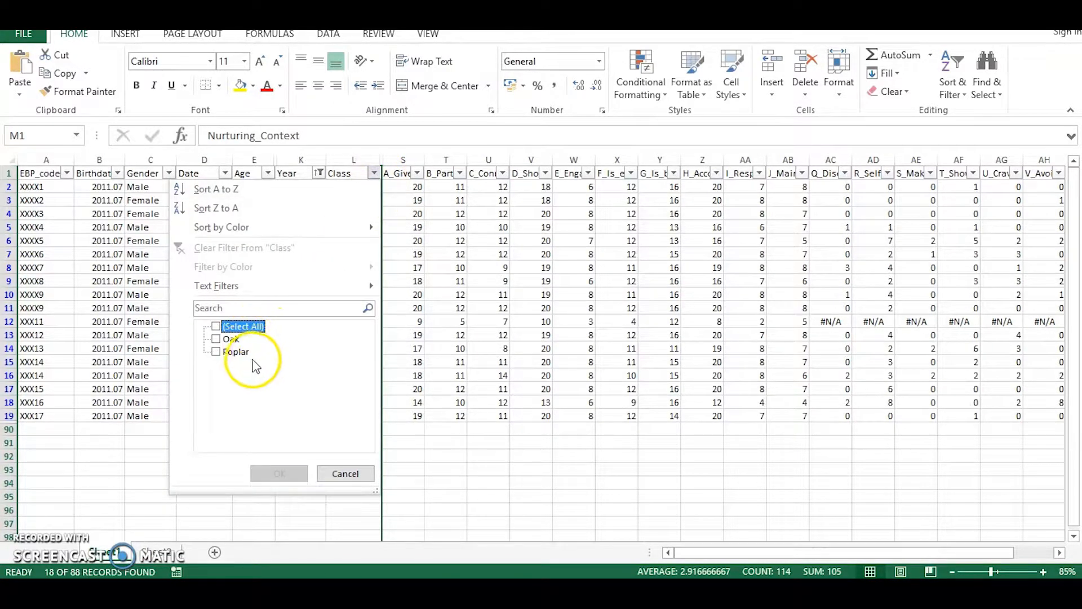
left_click(216, 353)
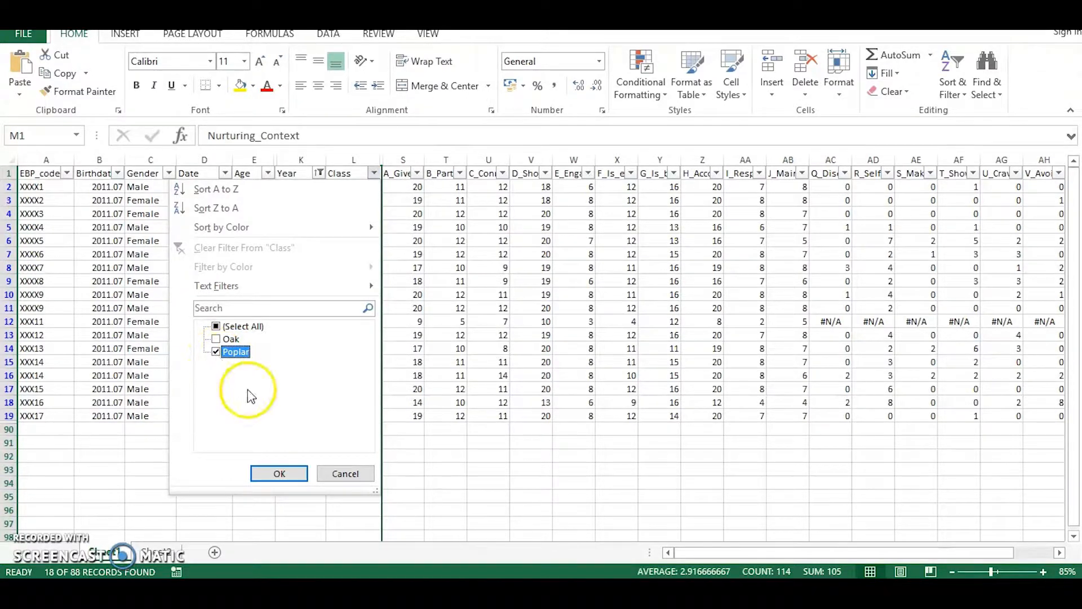
left_click(279, 473)
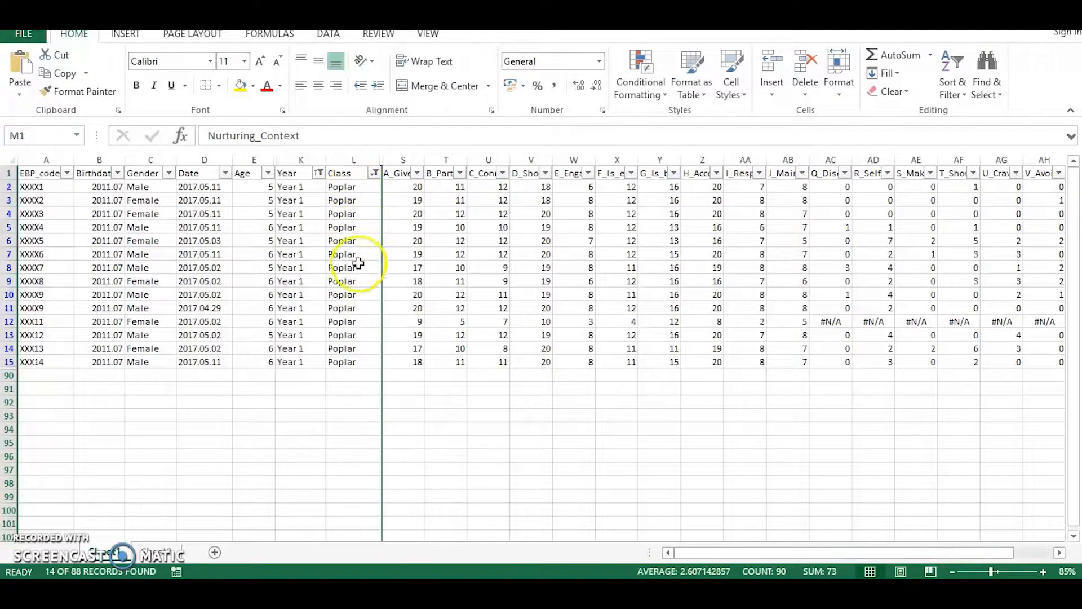
left_click(431, 459)
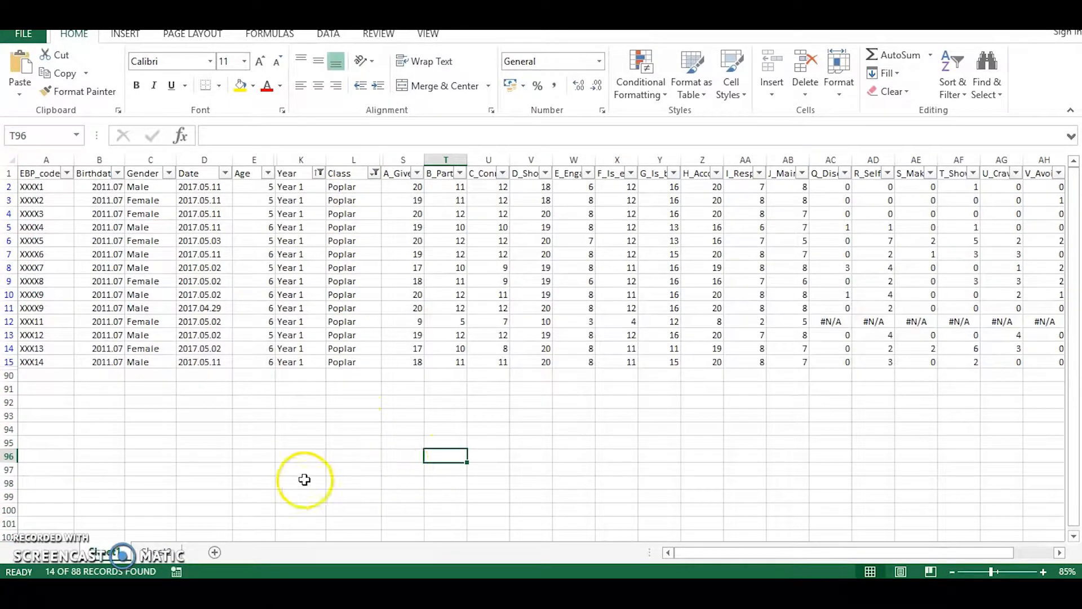
Switch to File Explorer and open the Template_Classroom_Overview_Primary v1.0 workbook from the How_To_Guide folder.
key("alt+Tab")
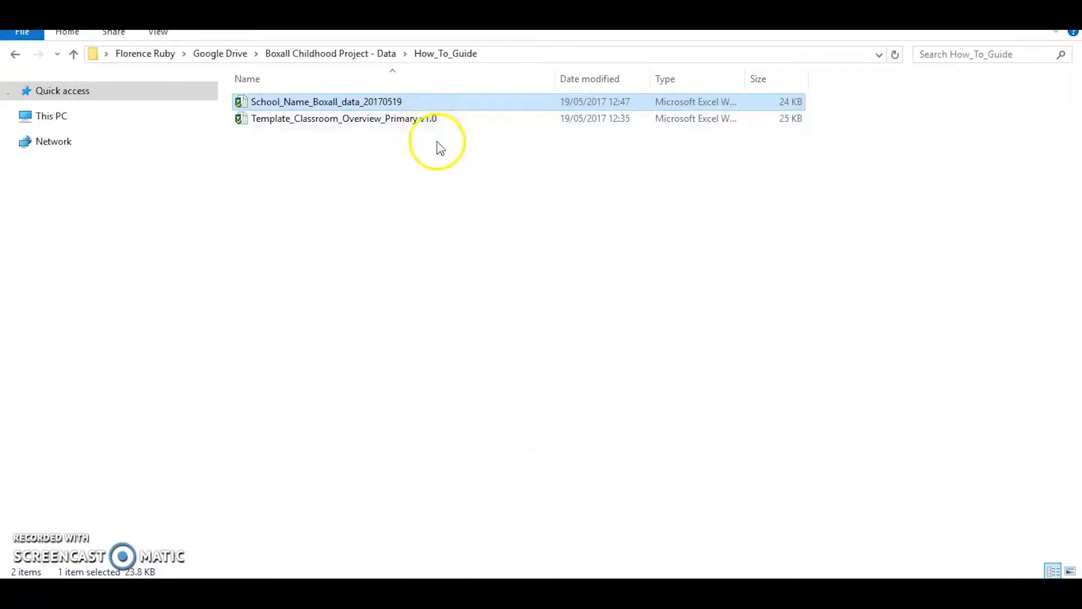
mouse_move(449, 129)
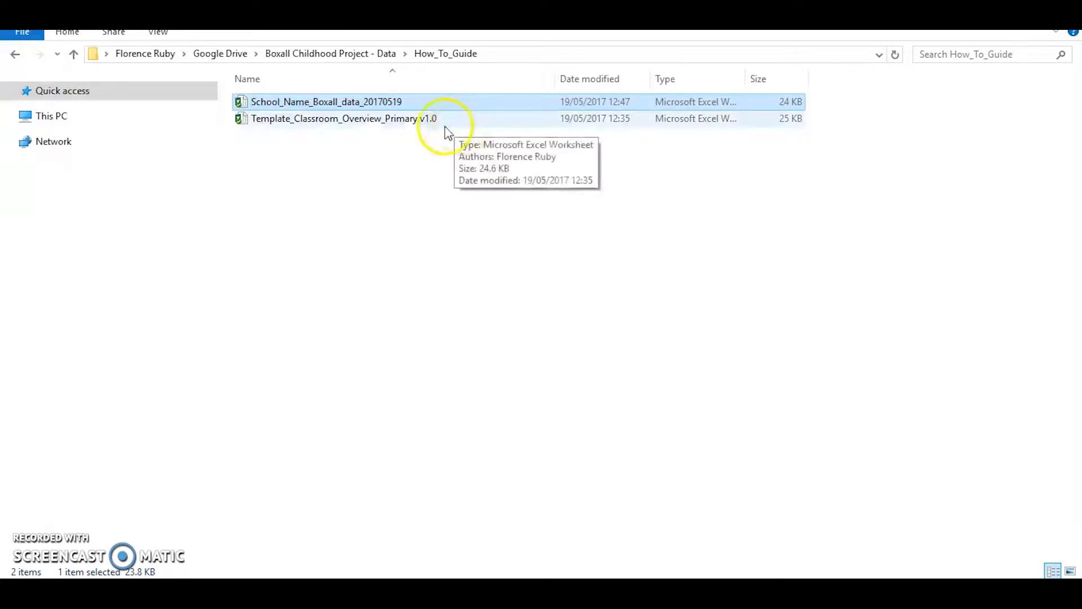
double_click(454, 120)
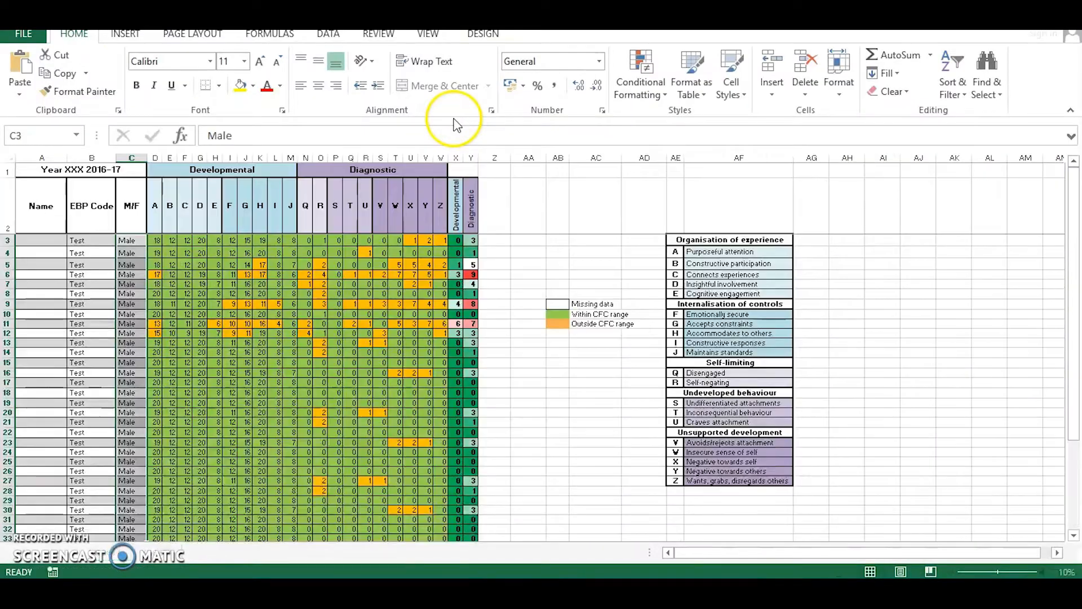
Examine the classroom overview template's layout and legends at 60% zoom, with the first Name cell selected.
scroll(558, 297, "down", 5)
scroll(558, 297, "up", 5)
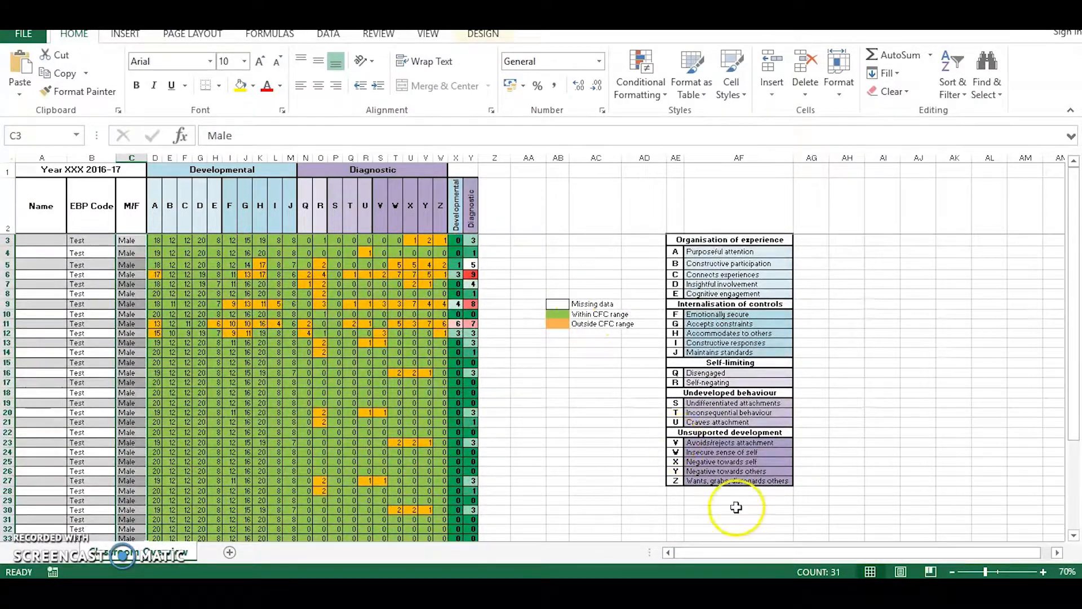
left_click(951, 571)
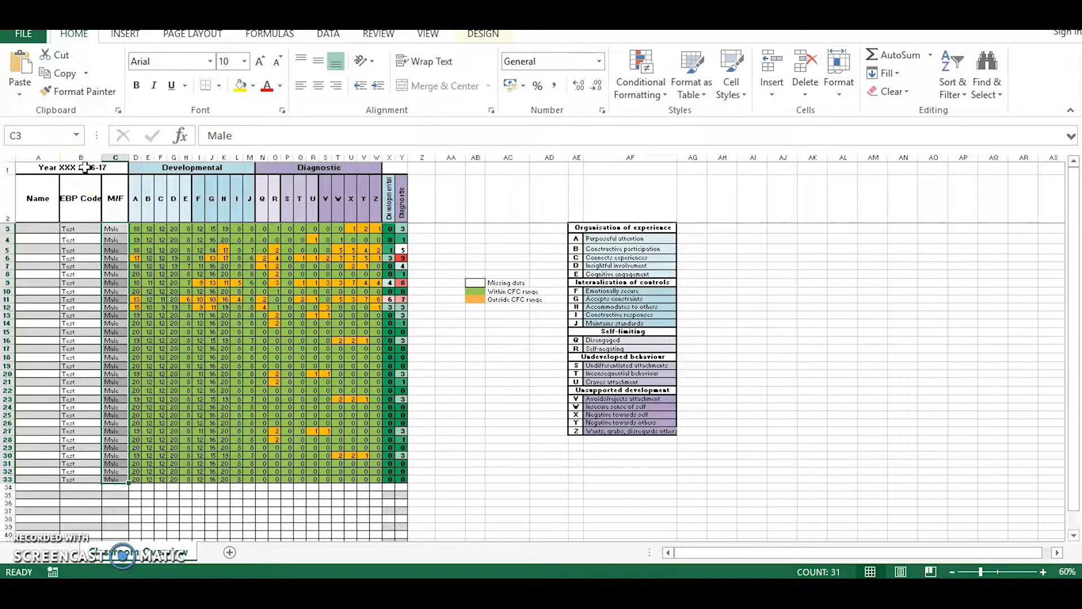
left_click(48, 231)
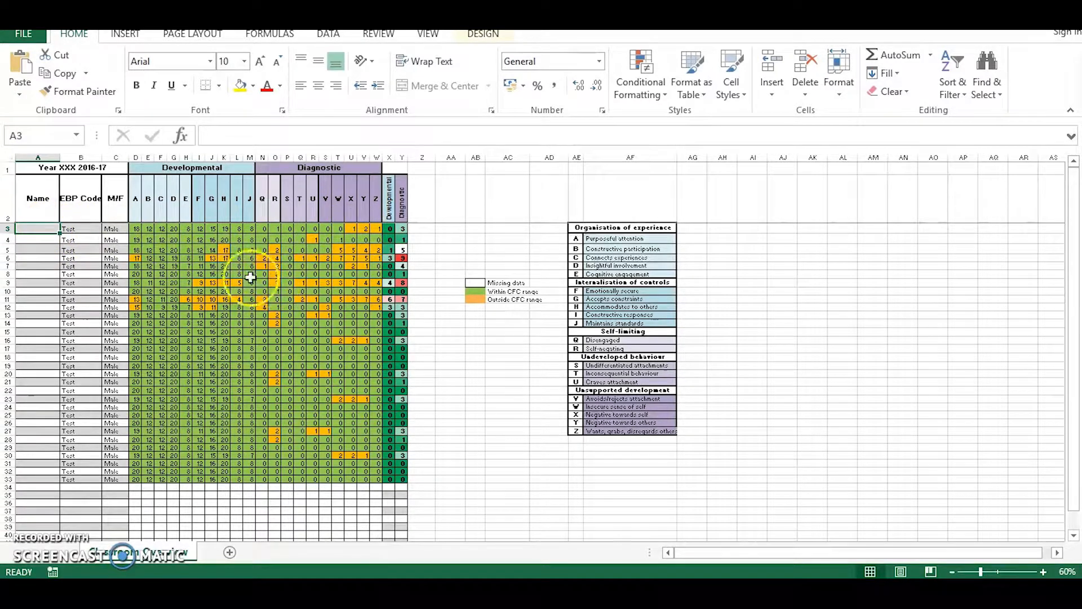
Examine the first pupil's strand scores and the summary formulas in the Developmental and Diagnostic columns X and Y.
left_click(161, 229)
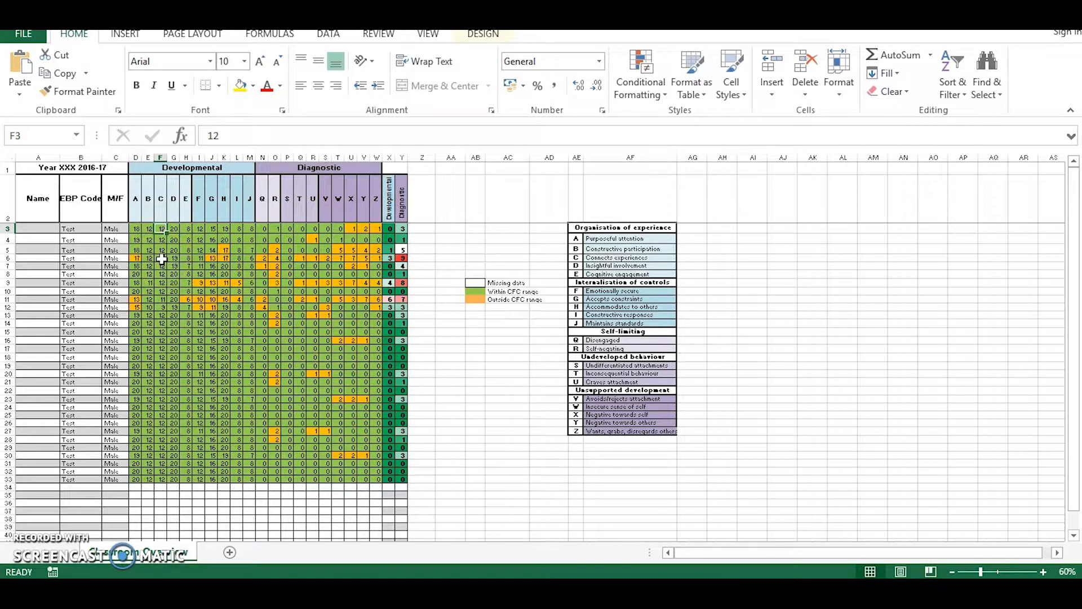
left_click(353, 229)
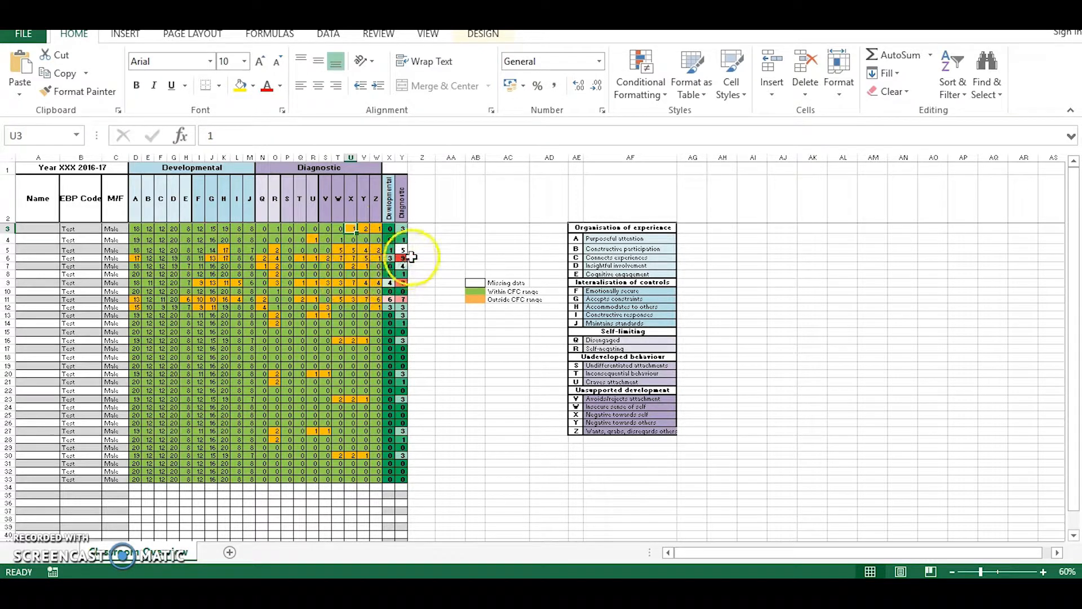
left_click_drag(388, 157, 401, 156)
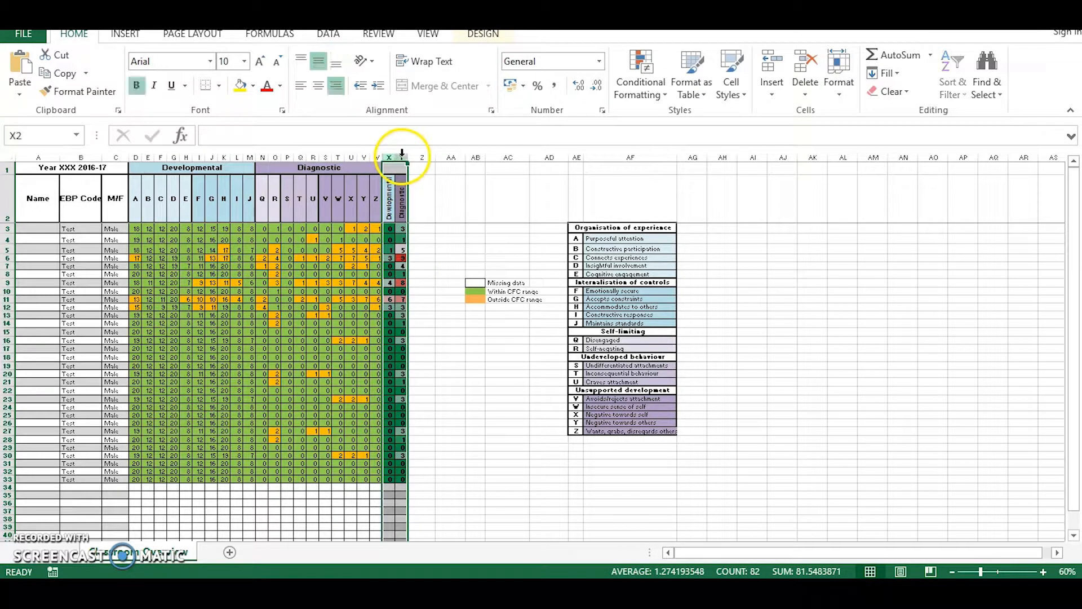
left_click(421, 238)
left_click(390, 229)
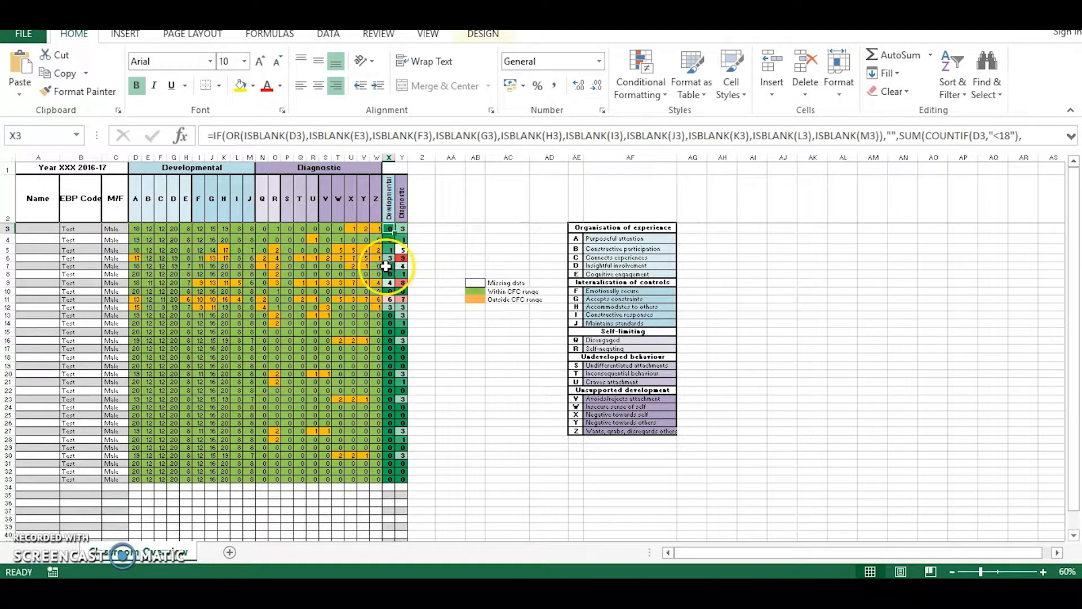
left_click_drag(260, 229, 374, 228)
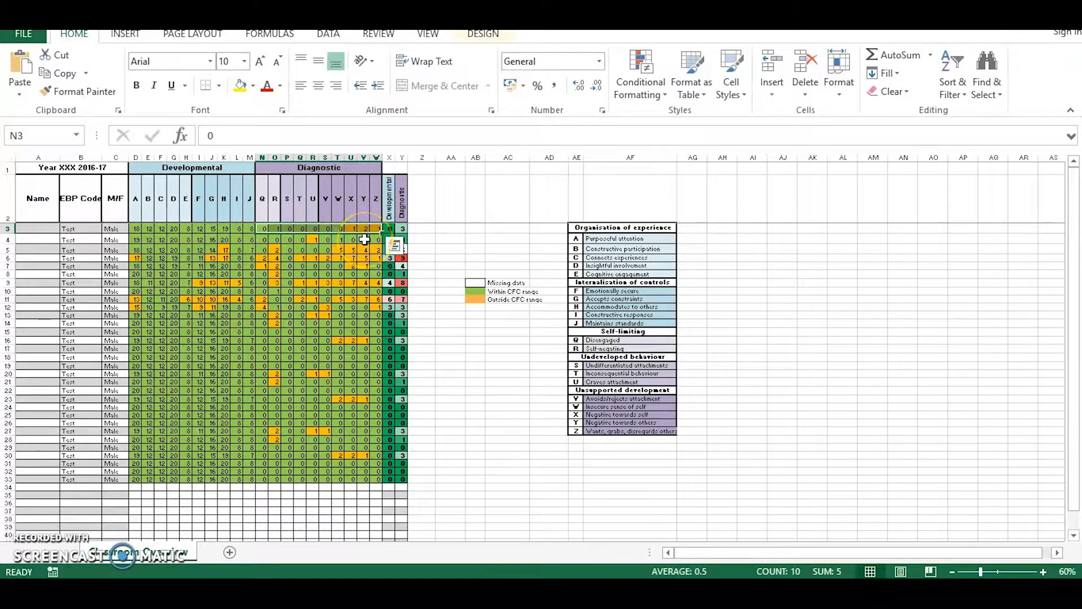
left_click(400, 229)
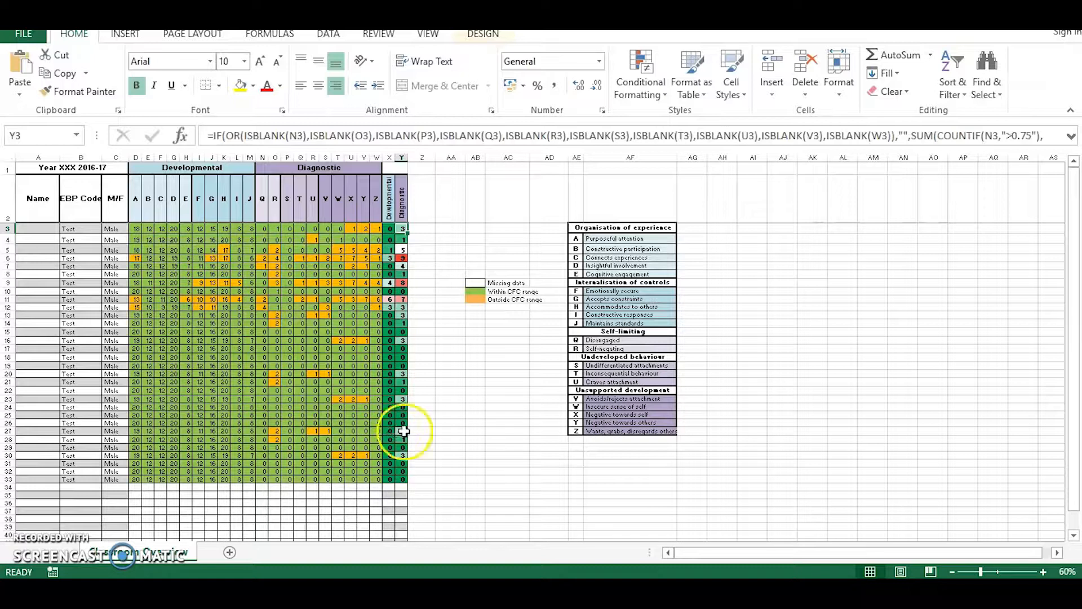
Examine the per-strand totals in row 42, including strand R's formula, against the score columns and the strand legend.
scroll(404, 431, "down", 1)
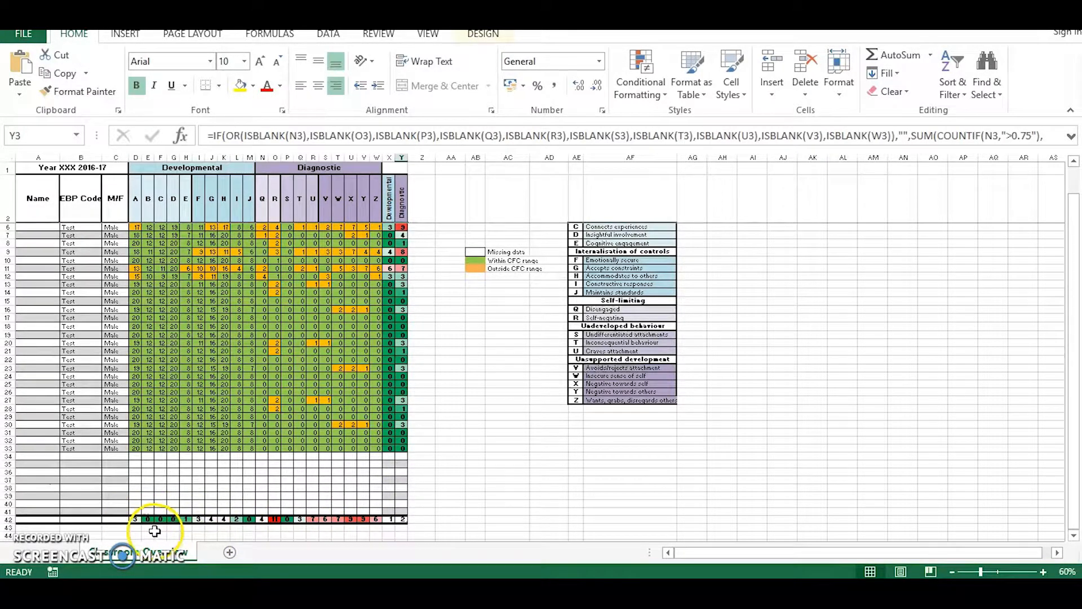
left_click(275, 519)
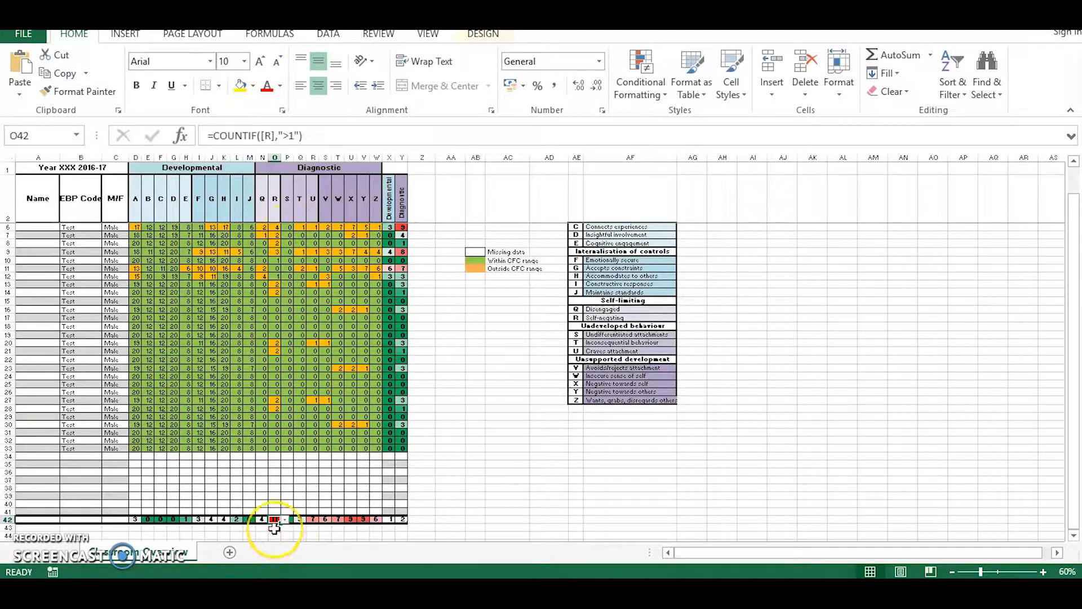
scroll(293, 490, "up", 3)
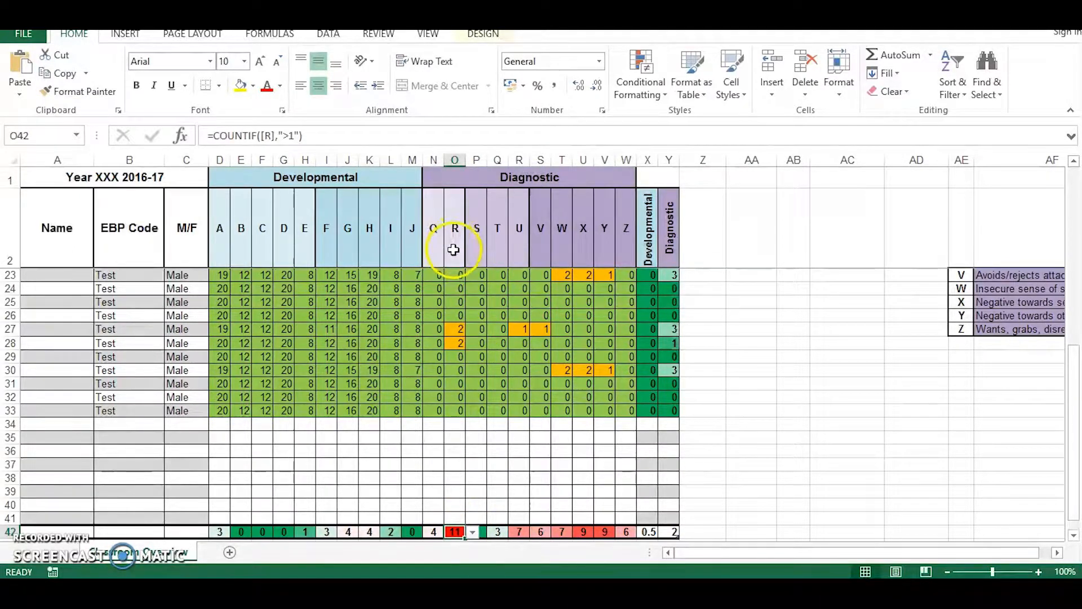
scroll(800, 400, "down", 1)
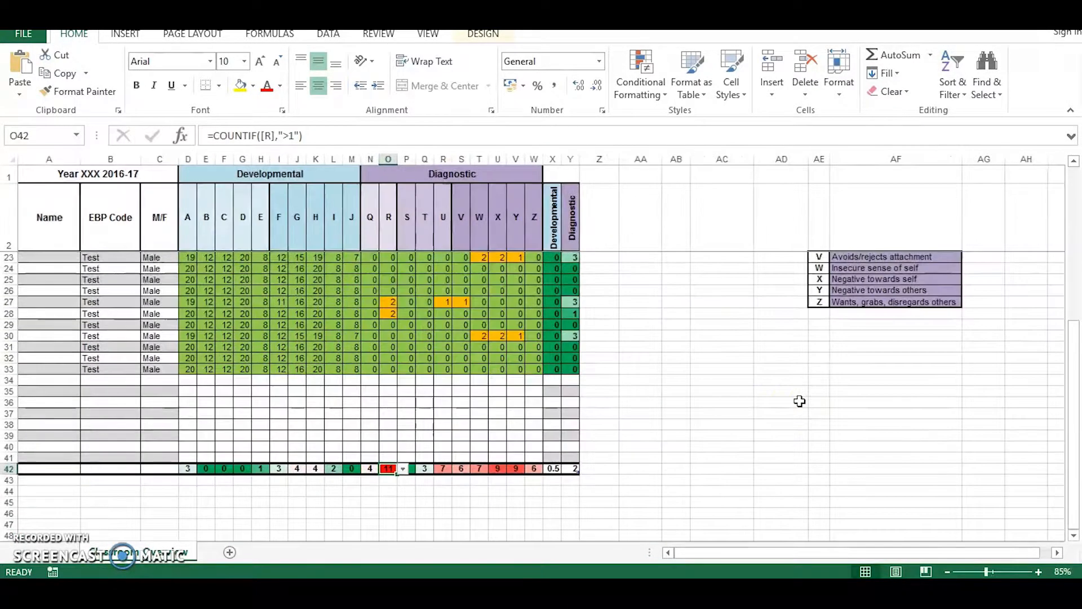
scroll(792, 405, "up", 4)
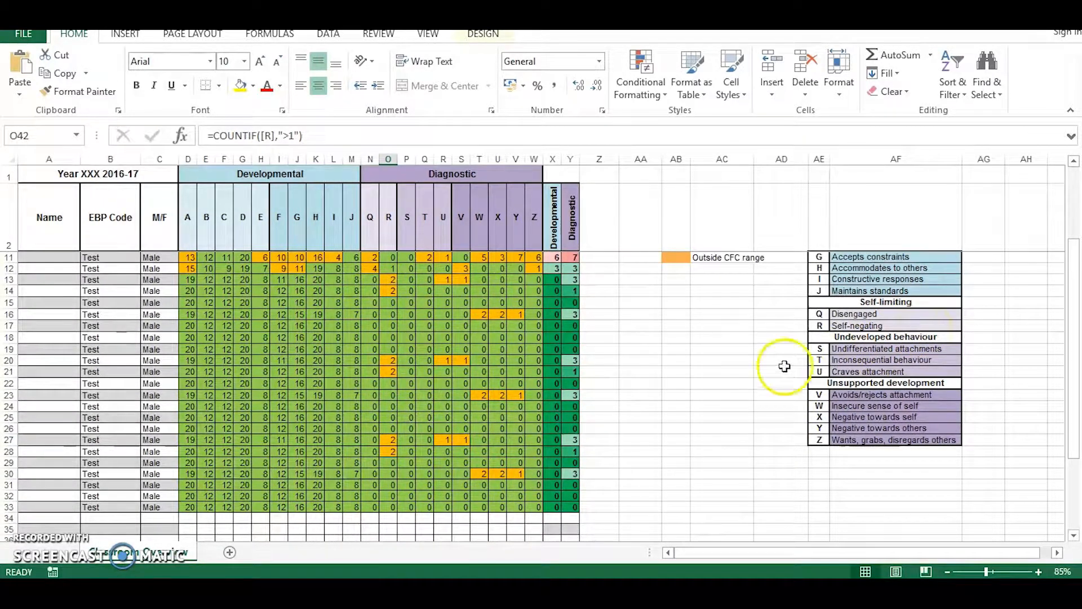
scroll(679, 423, "down", 3)
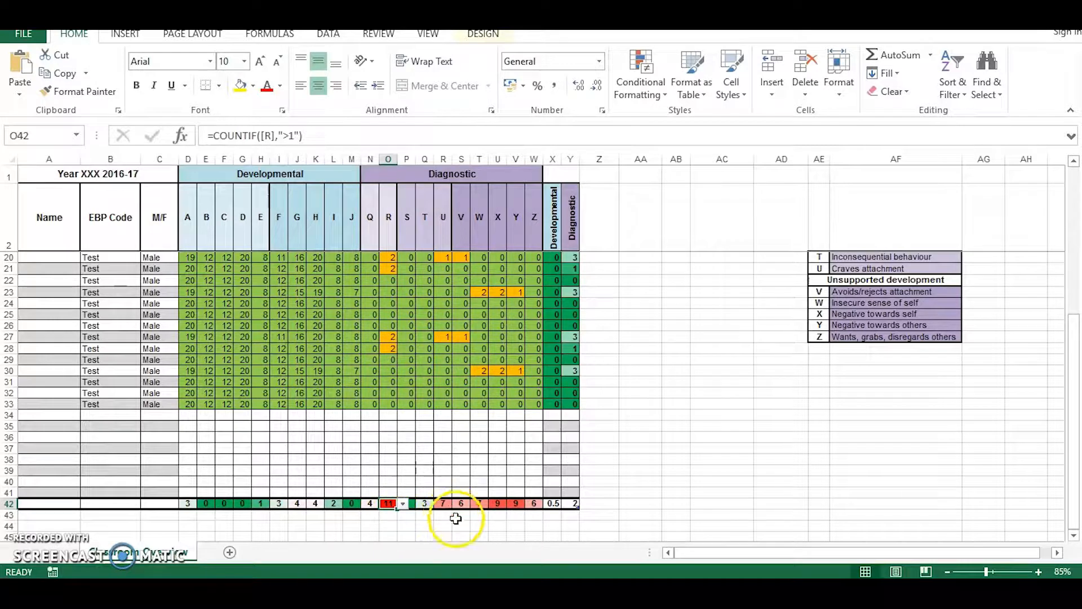
scroll(456, 523, "down", 1)
scroll(454, 519, "up", 3)
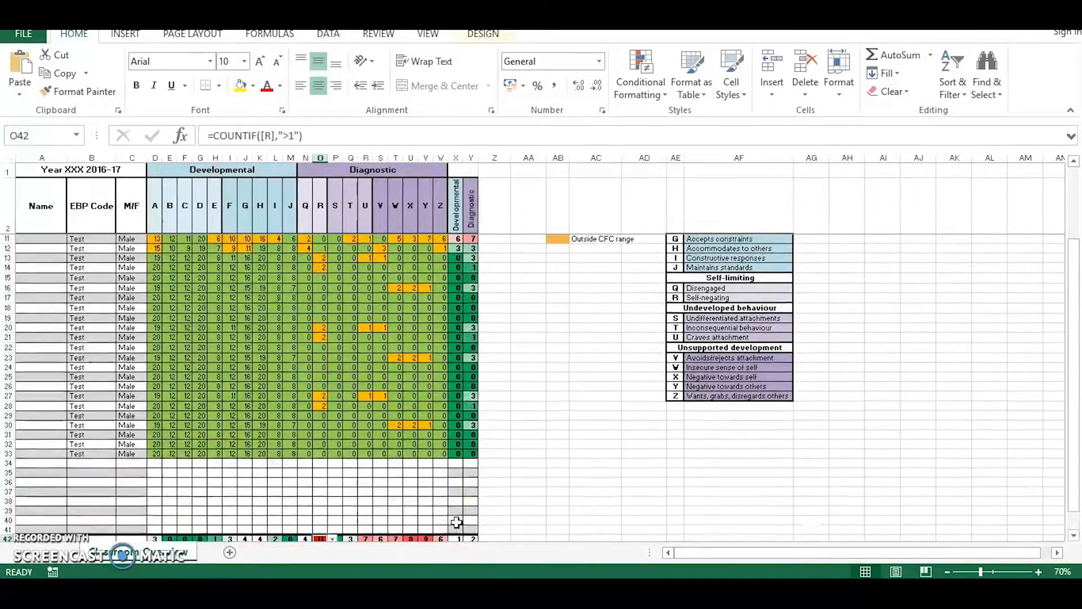
scroll(1063, 362, "up", 1)
scroll(1063, 383, "down", 1)
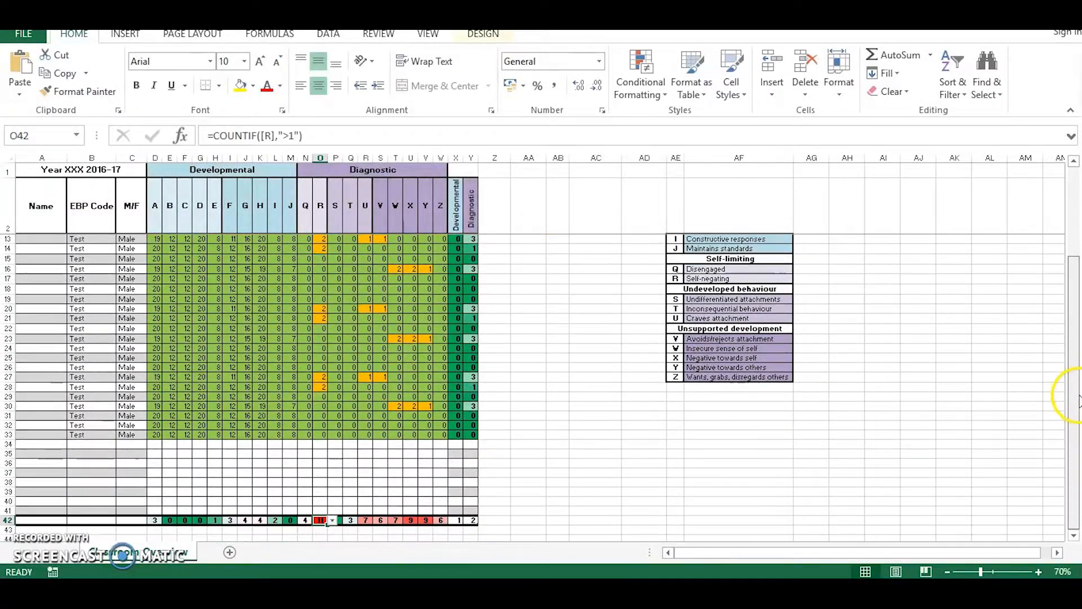
left_click(379, 530)
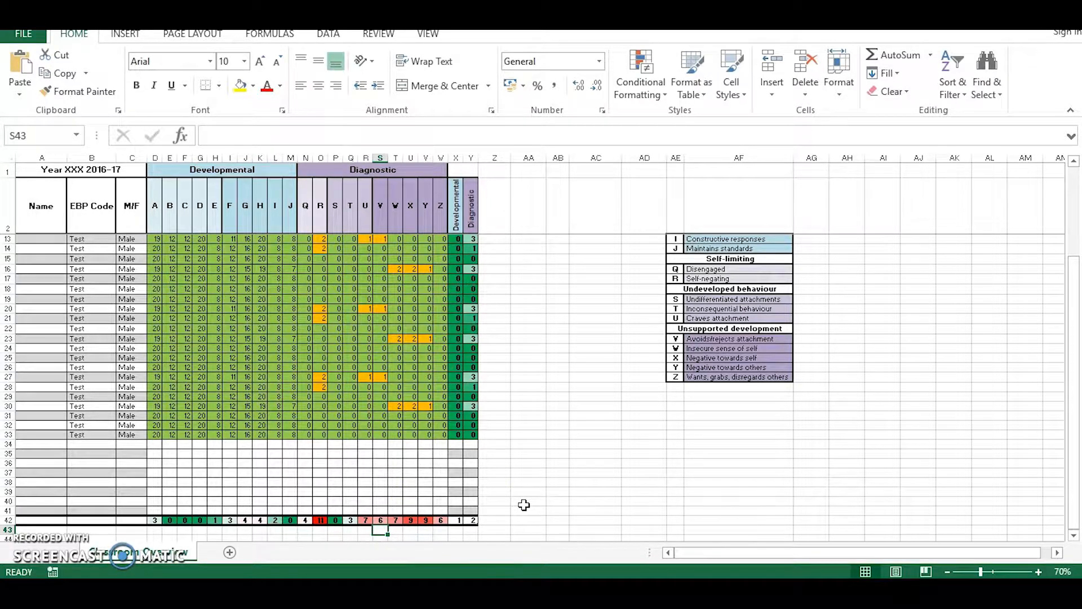
Inspect the row 42 summary cells of the Developmental and Diagnostic columns.
left_click(457, 521)
left_click_drag(458, 523, 474, 523)
left_click(496, 522)
left_click(459, 523)
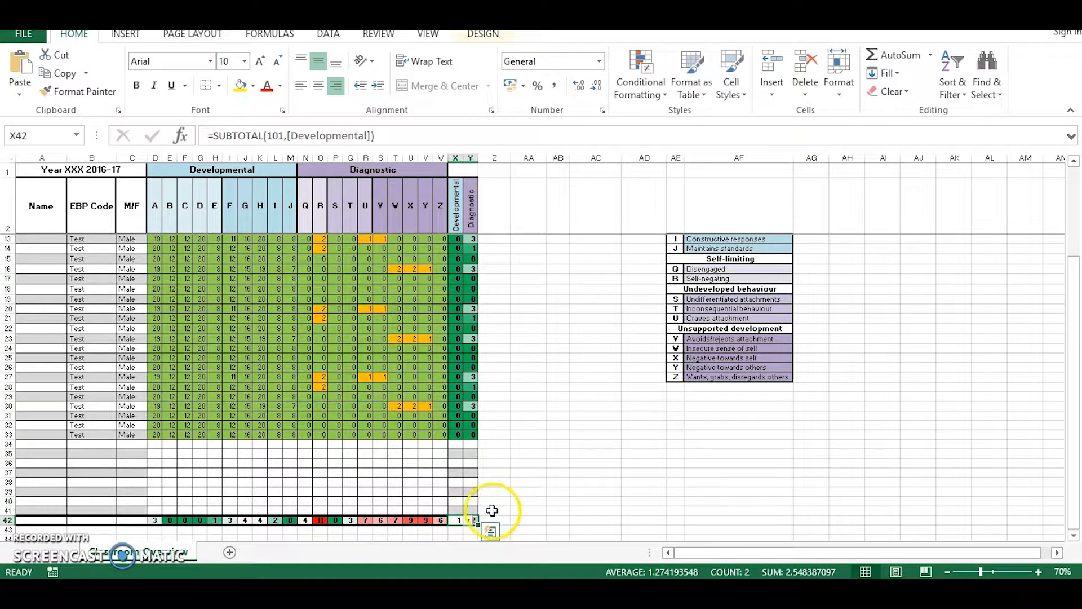
left_click(458, 530)
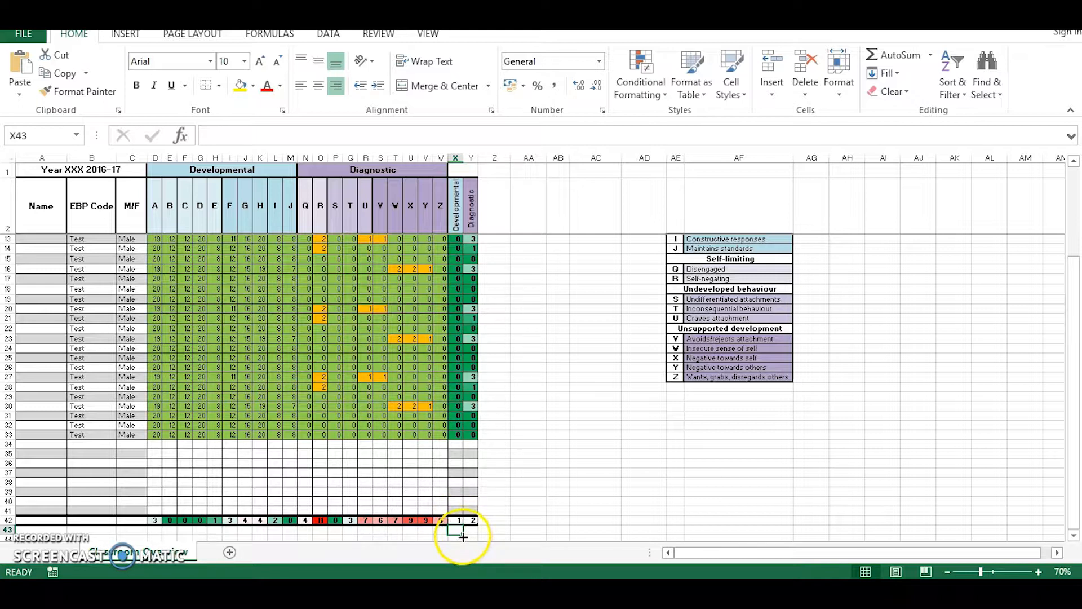
left_click(456, 522)
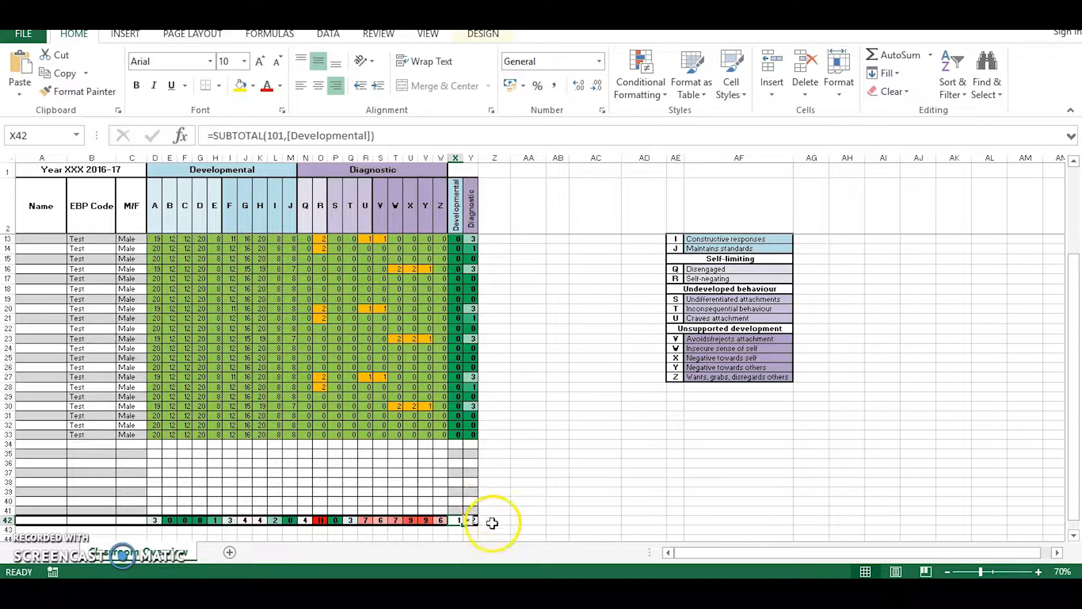
left_click(495, 529)
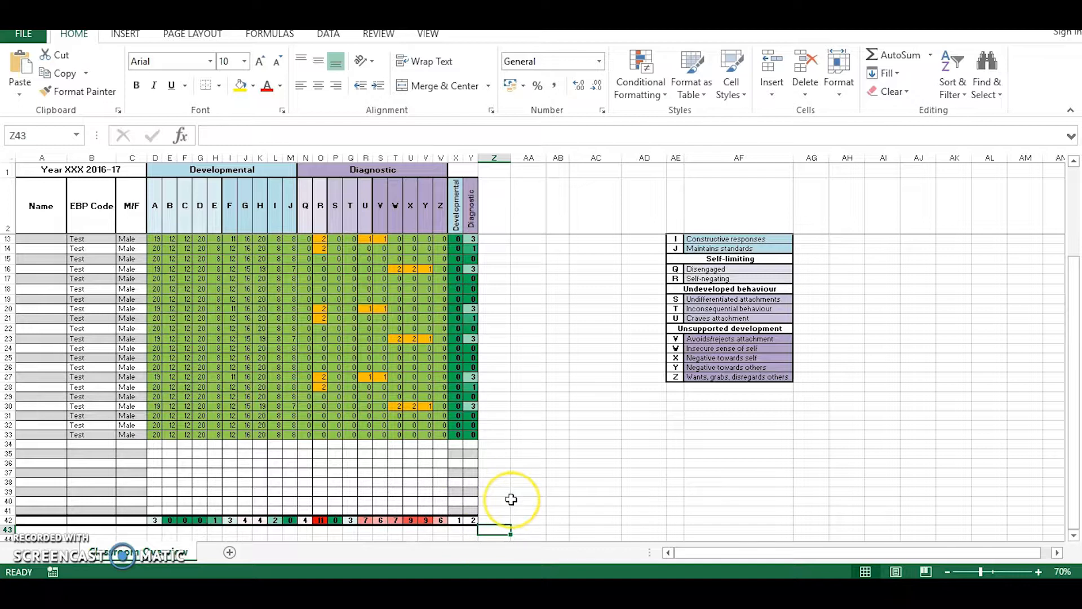
Clear the sample codes, genders and strand scores from B3:W33 of the template, keeping the Developmental and Diagnostic formula columns.
scroll(511, 500, "up", 4)
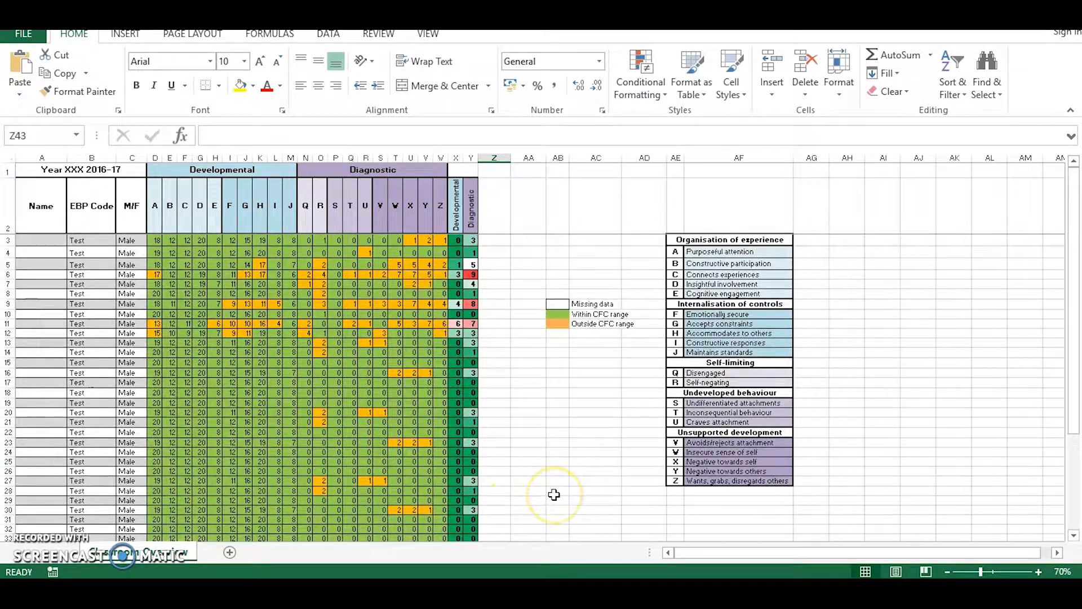
left_click(582, 436)
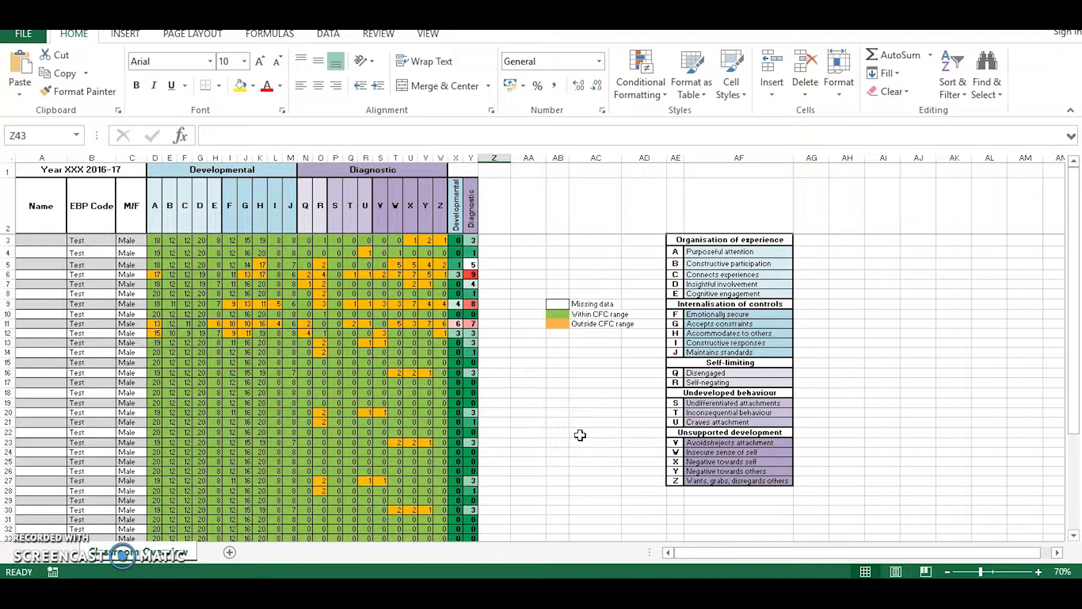
left_click_drag(90, 240, 437, 471)
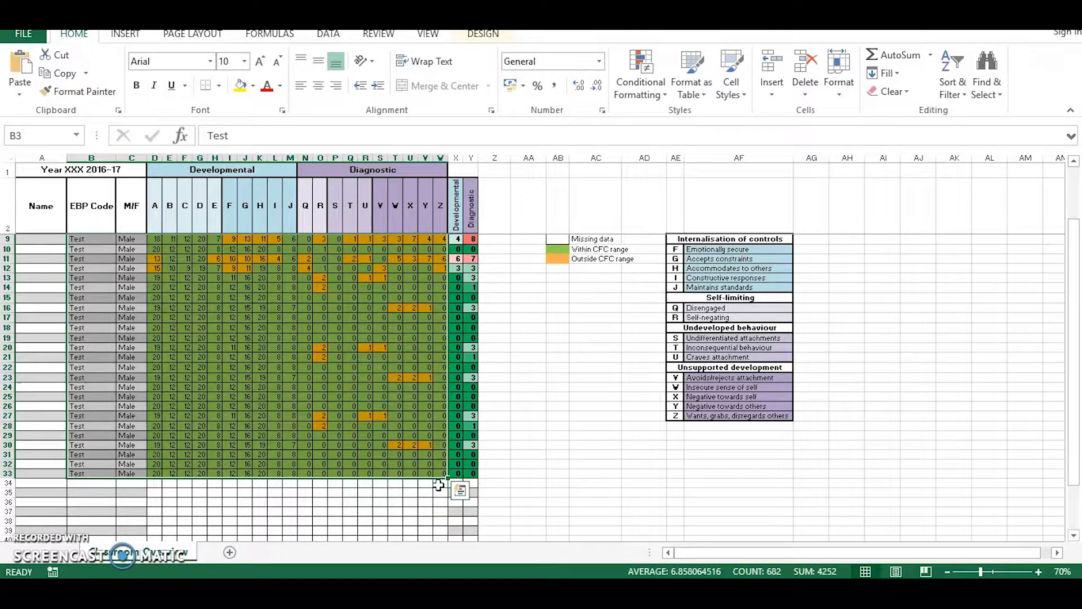
key("Delete")
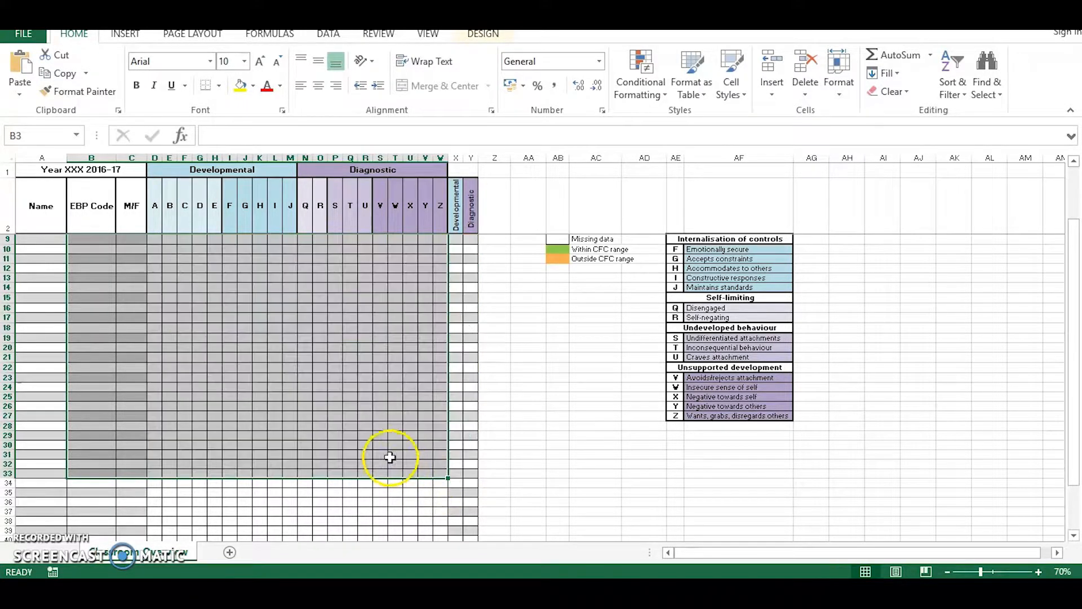
scroll(359, 486, "up", 1)
scroll(358, 486, "up", 1)
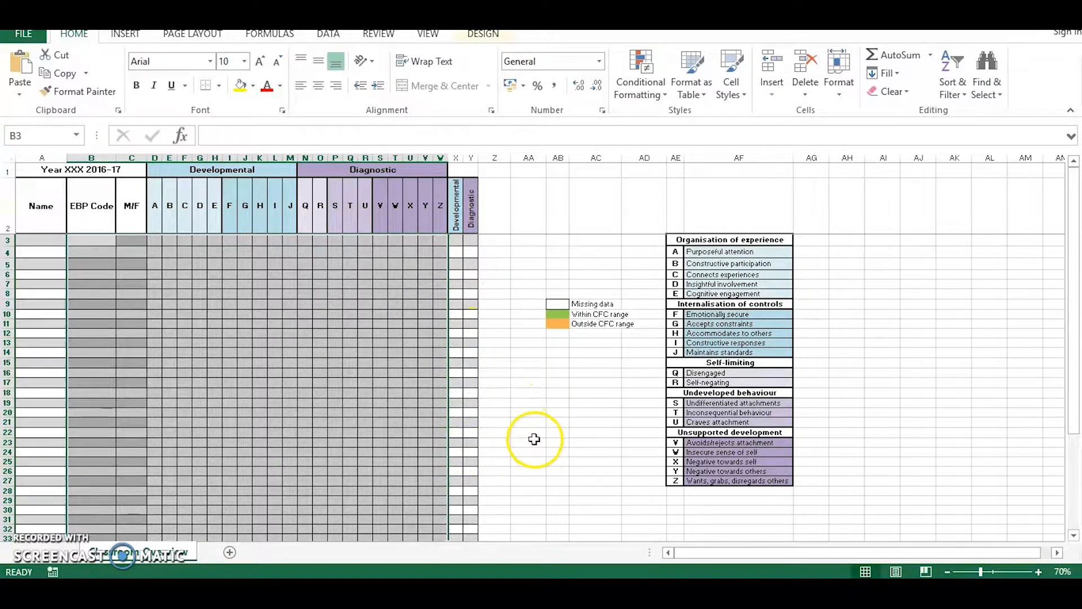
Switch to the School_Name_Boxall_data workbook and copy the filtered Poplar pupils' EBP codes in A2:A15, without the header.
mouse_move(169, 588)
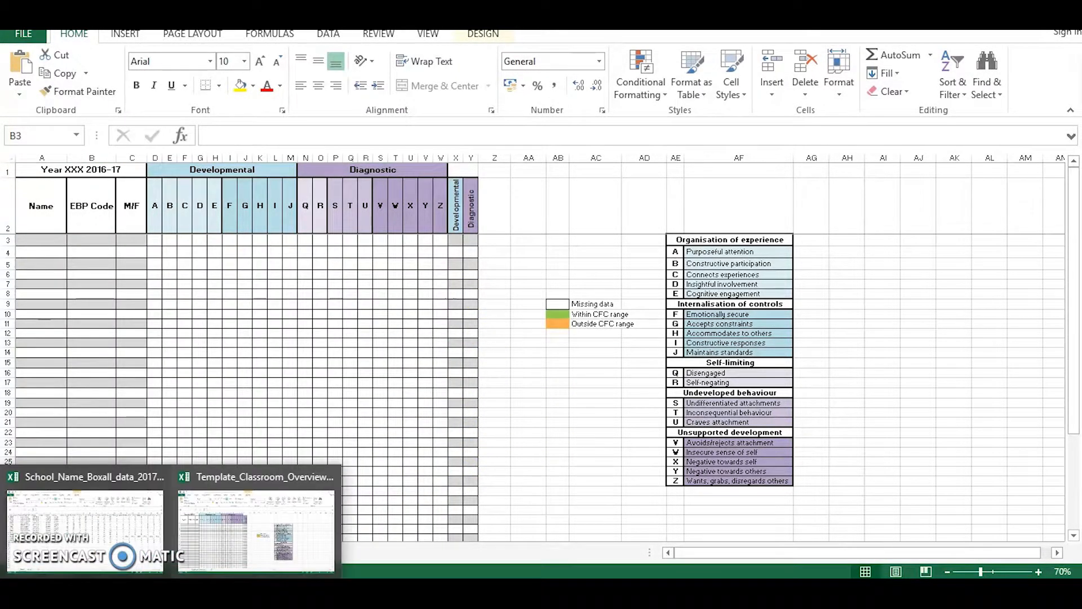
left_click(85, 530)
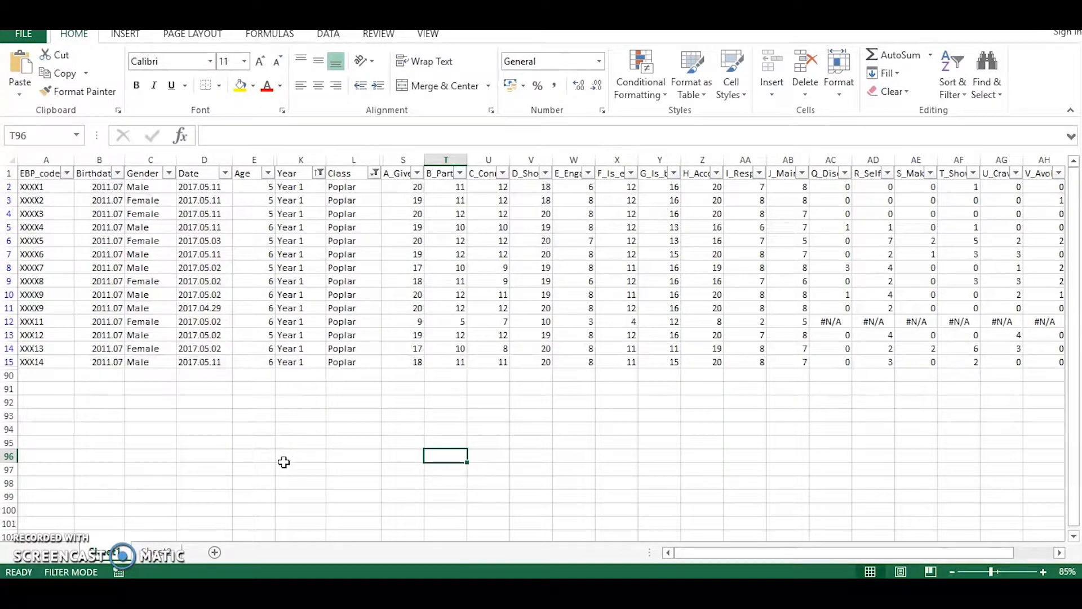
left_click_drag(32, 186, 49, 362)
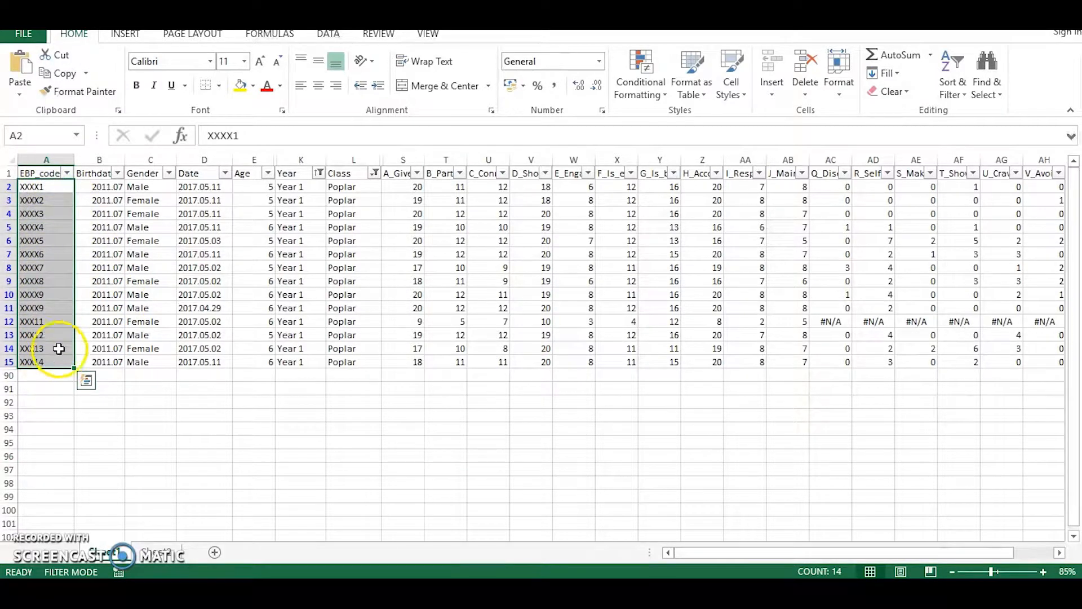
left_click_drag(55, 183, 51, 364)
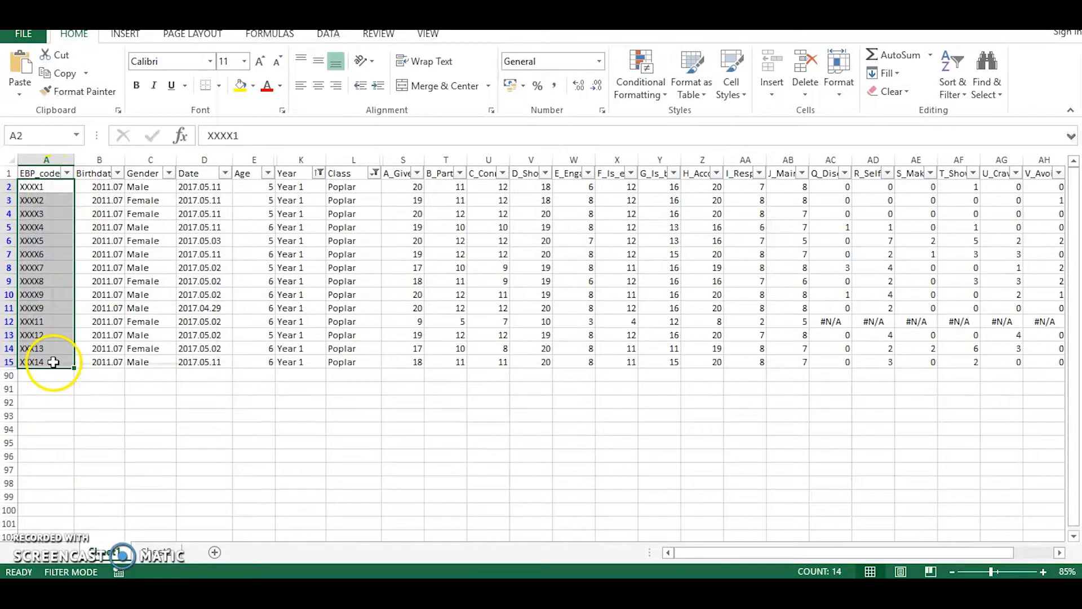
right_click(53, 362)
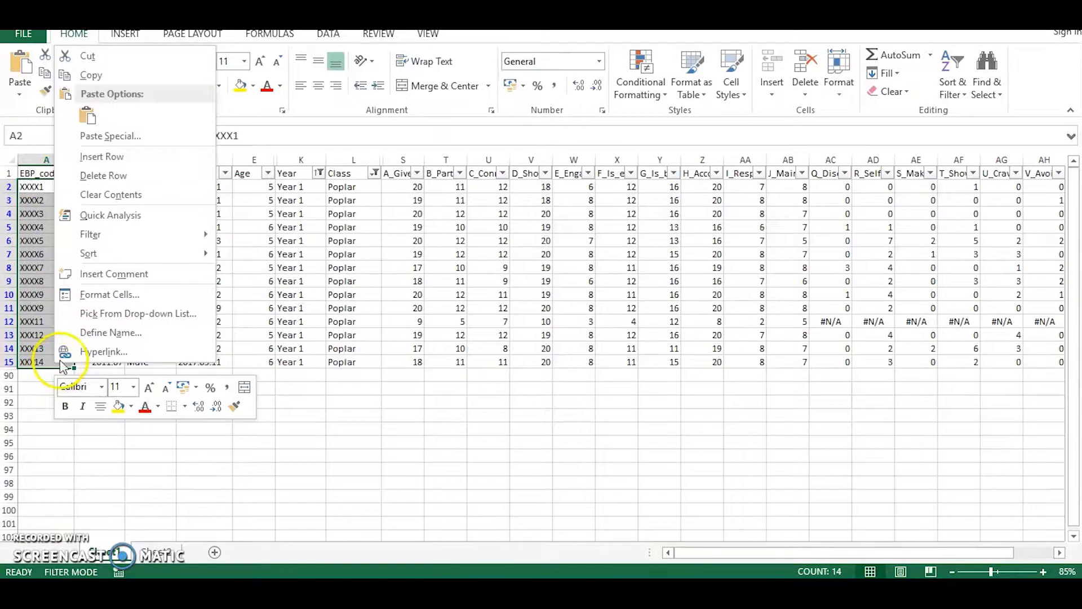
left_click(105, 75)
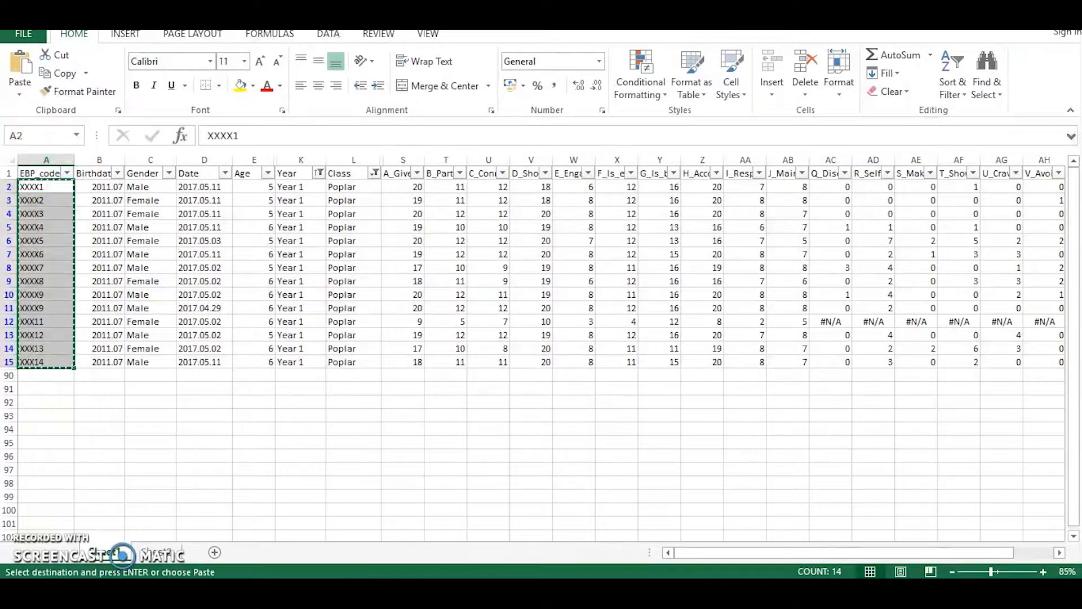
Return to the classroom overview template and paste the copied codes into the EBP Code column starting at B3.
left_click(213, 542)
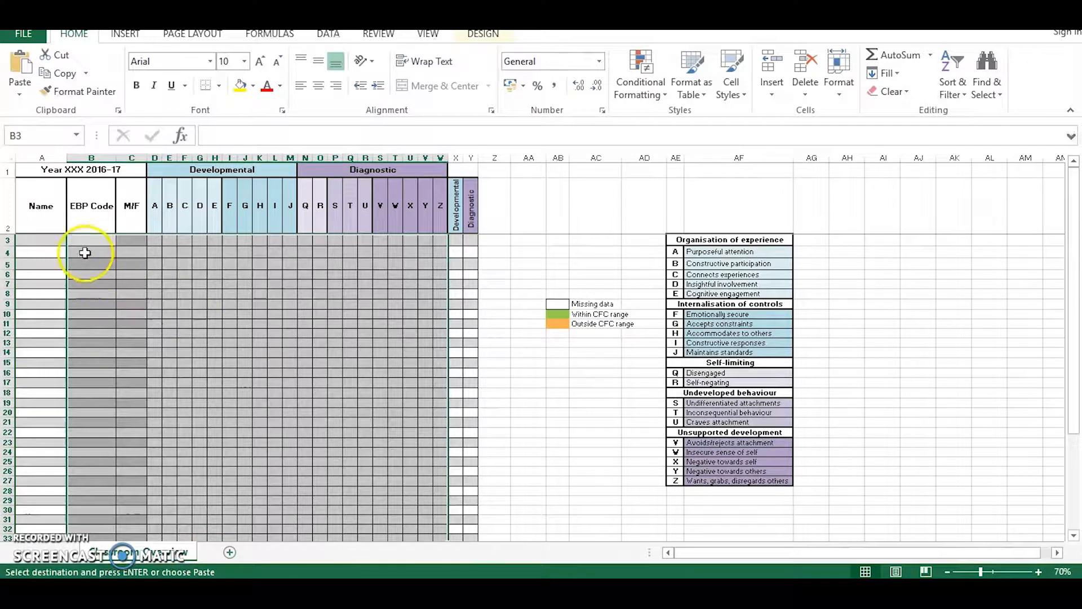
left_click(93, 241)
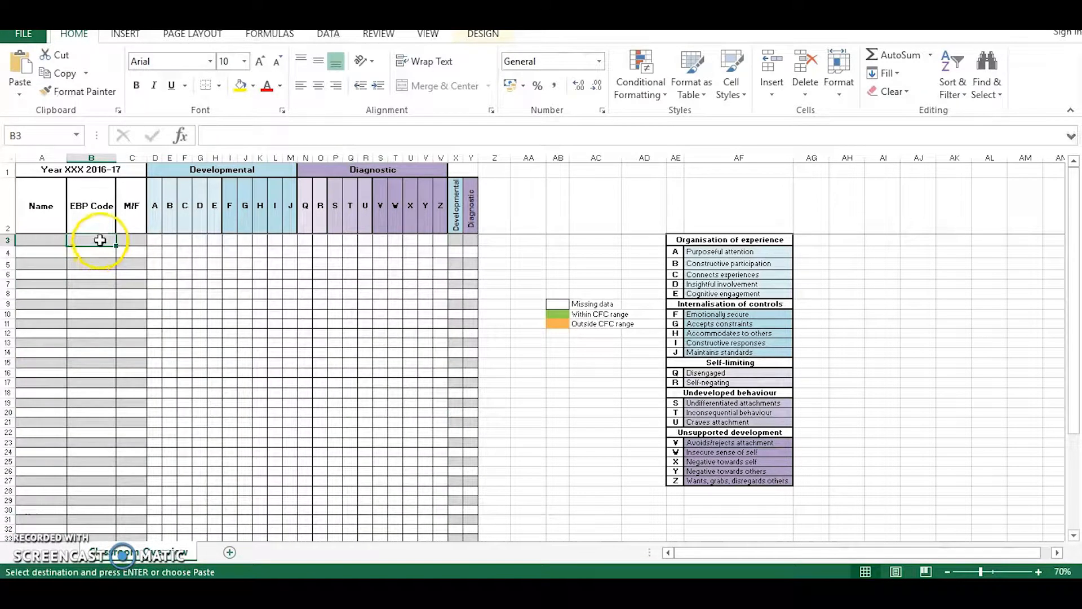
right_click(100, 239)
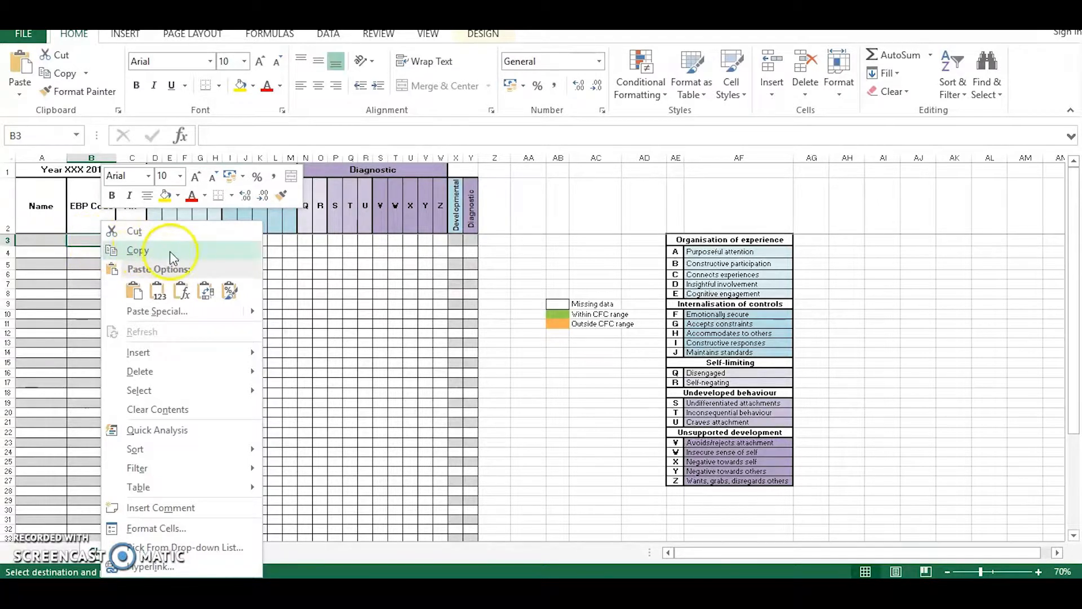
left_click(134, 292)
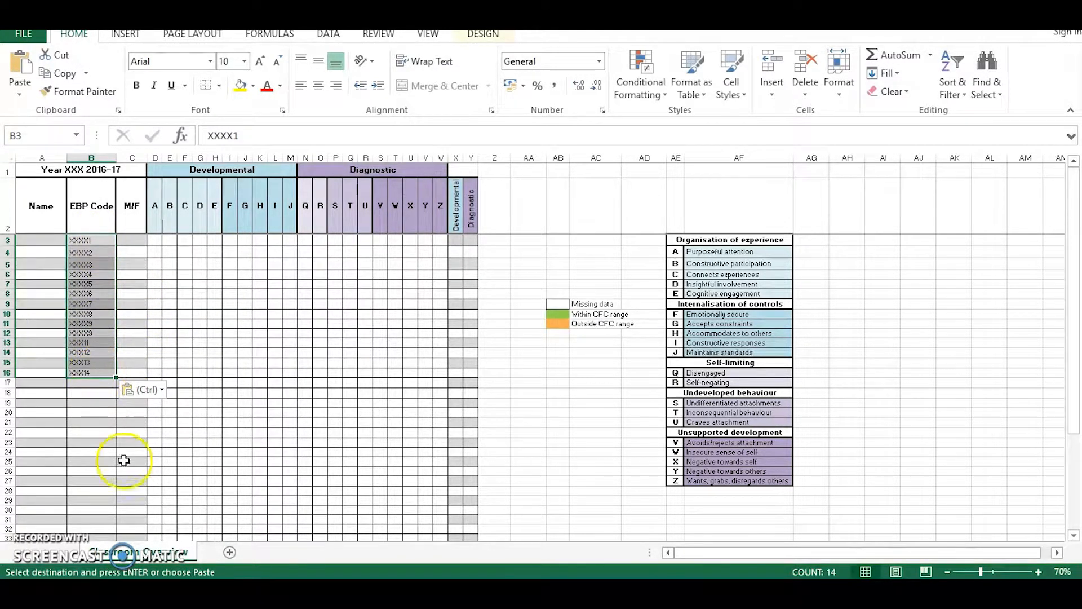
Switch to the School_Name_Boxall_data workbook and copy the filtered Poplar pupils' genders in C2:C15, without the header.
mouse_move(164, 583)
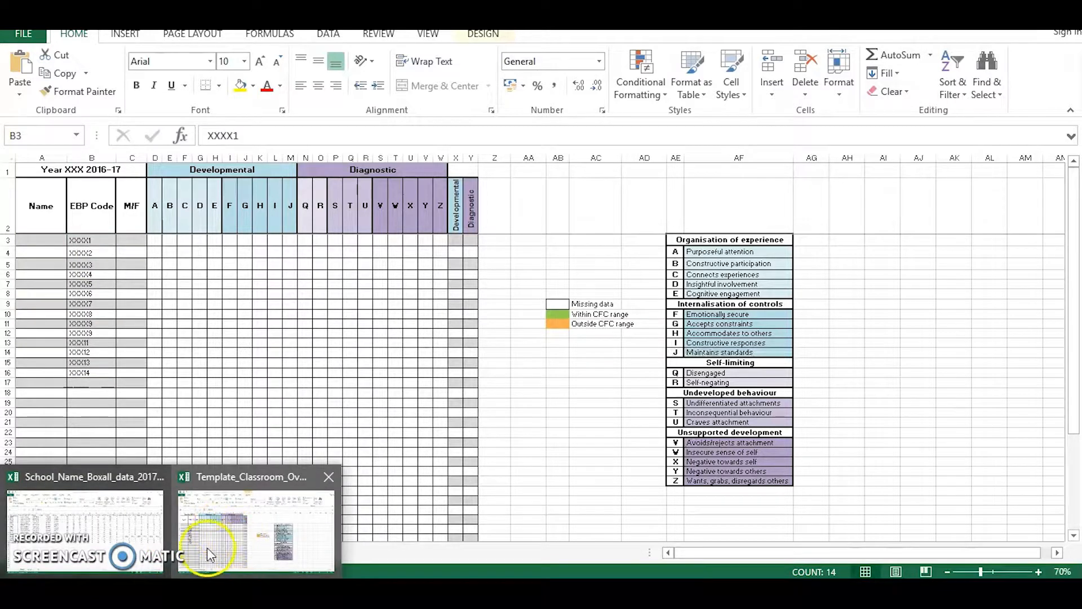
left_click(137, 541)
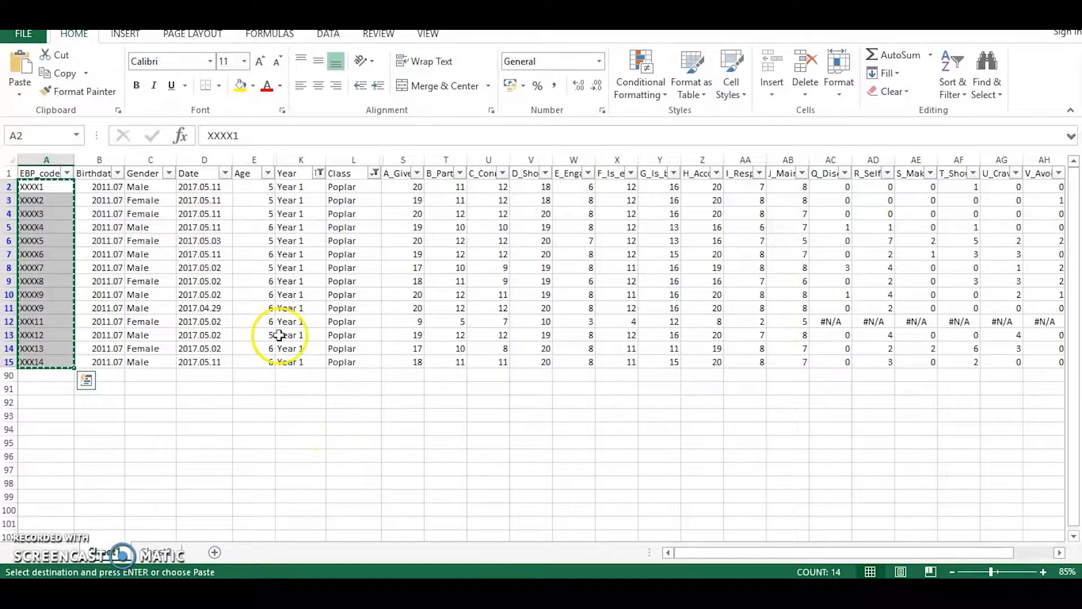
left_click_drag(153, 189, 155, 363)
right_click(157, 365)
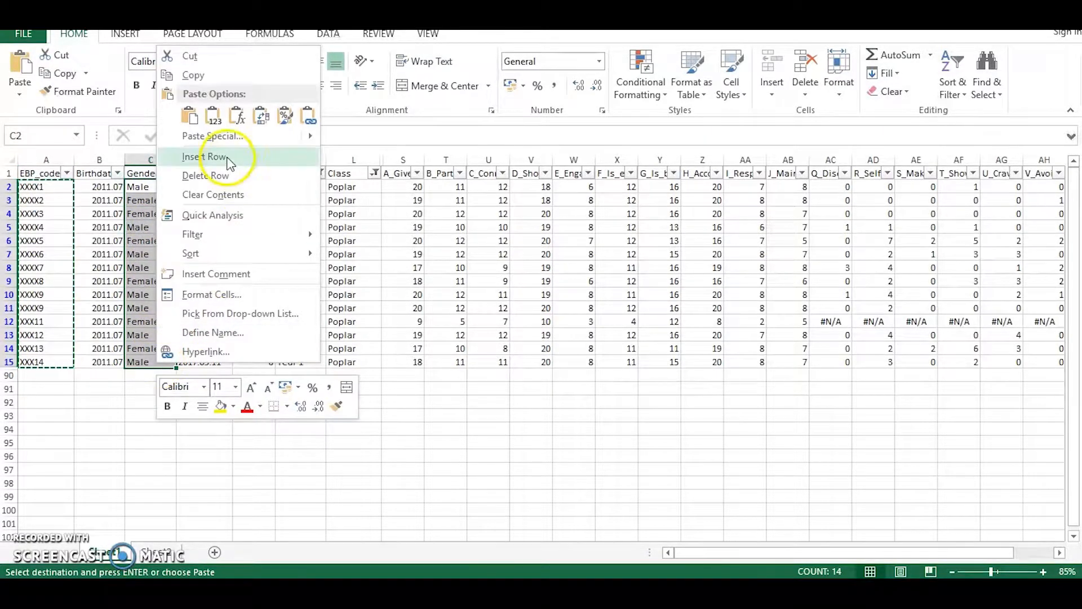
left_click(197, 75)
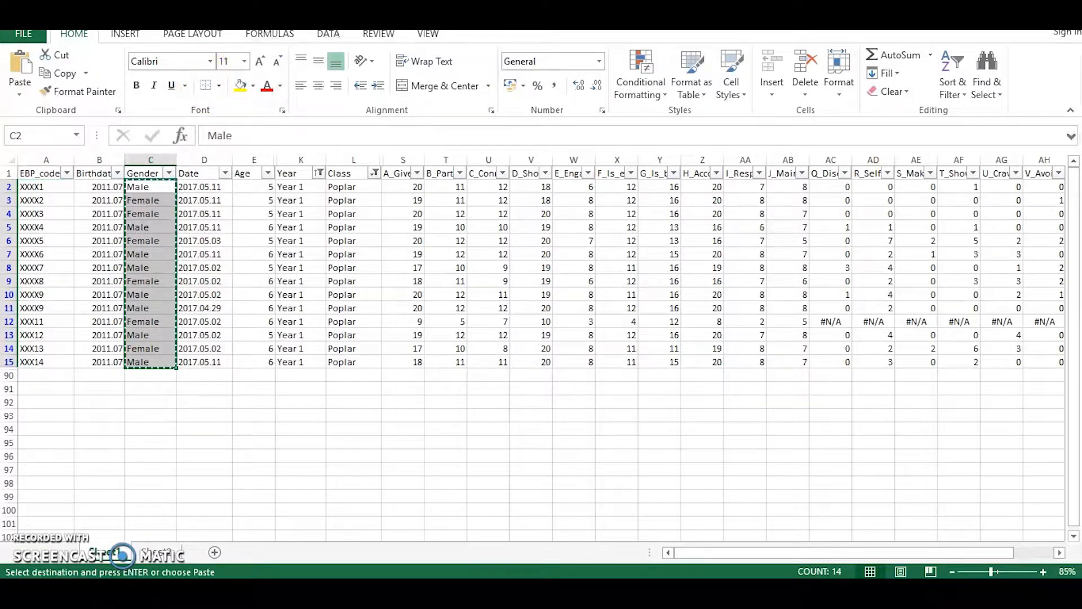
Return to the classroom overview template and paste the copied genders into the M/F column starting at C3.
left_click(135, 589)
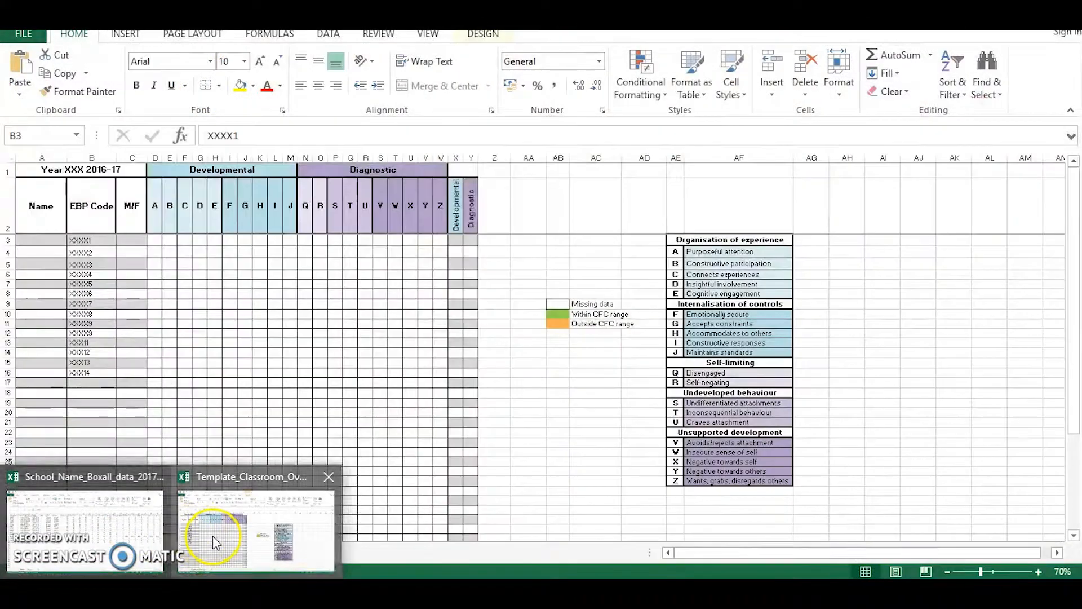
left_click(212, 535)
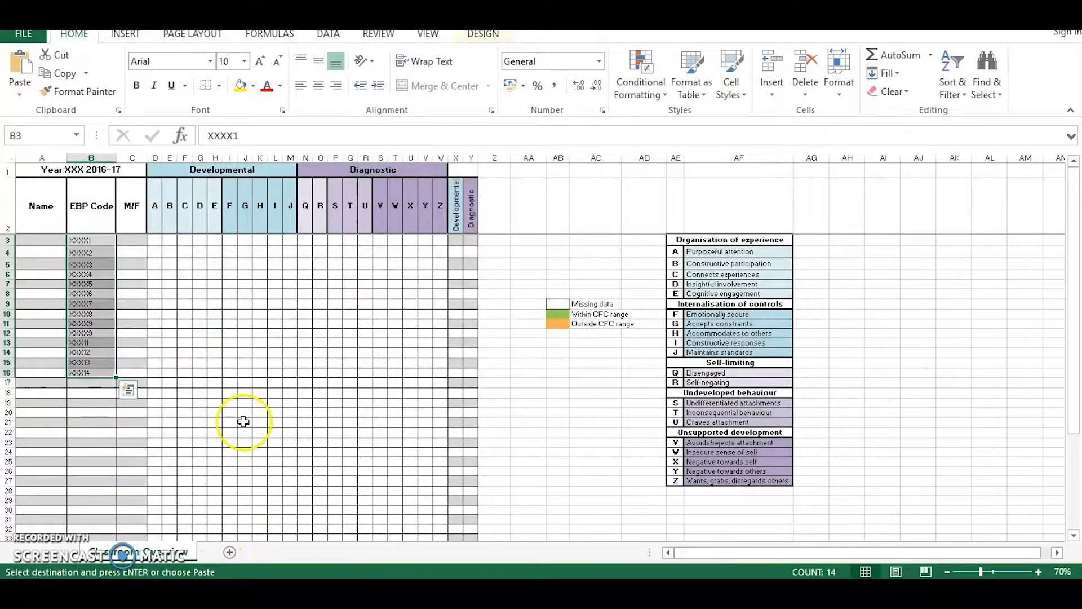
left_click(129, 239)
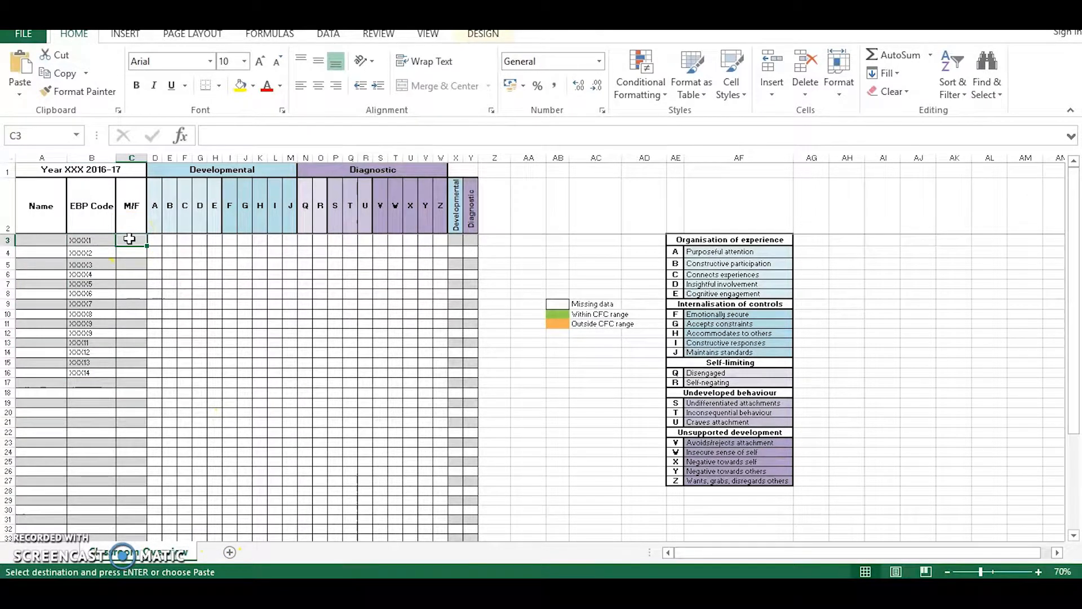
right_click(129, 239)
left_click(163, 290)
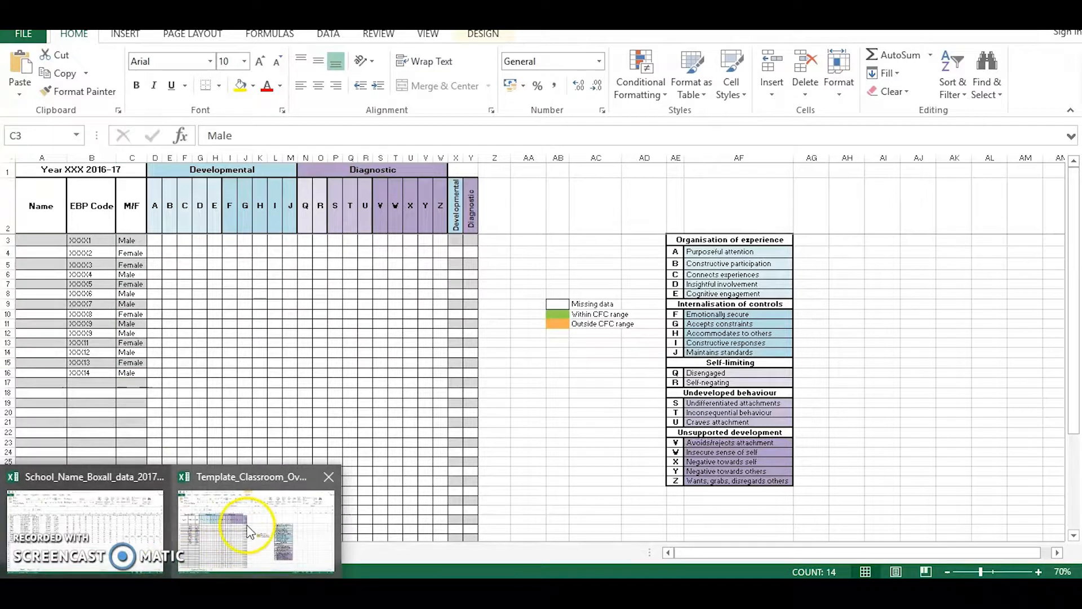
Switch to the School_Name_Boxall_data workbook and copy the filtered pupils' A to Z strand scores in S2:AL15, without headers.
left_click(85, 524)
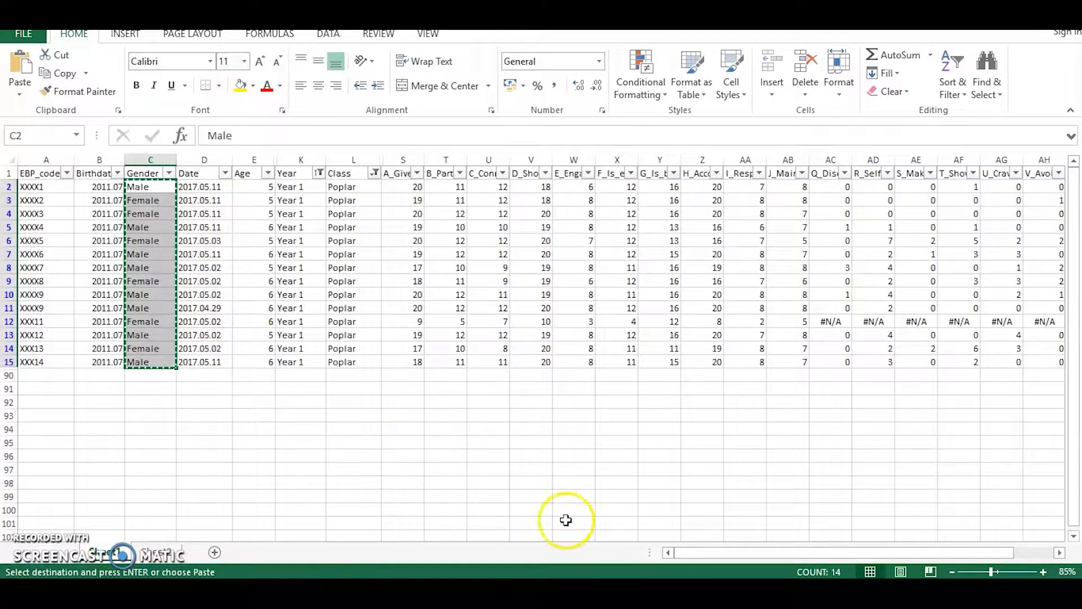
left_click_drag(749, 554, 811, 559)
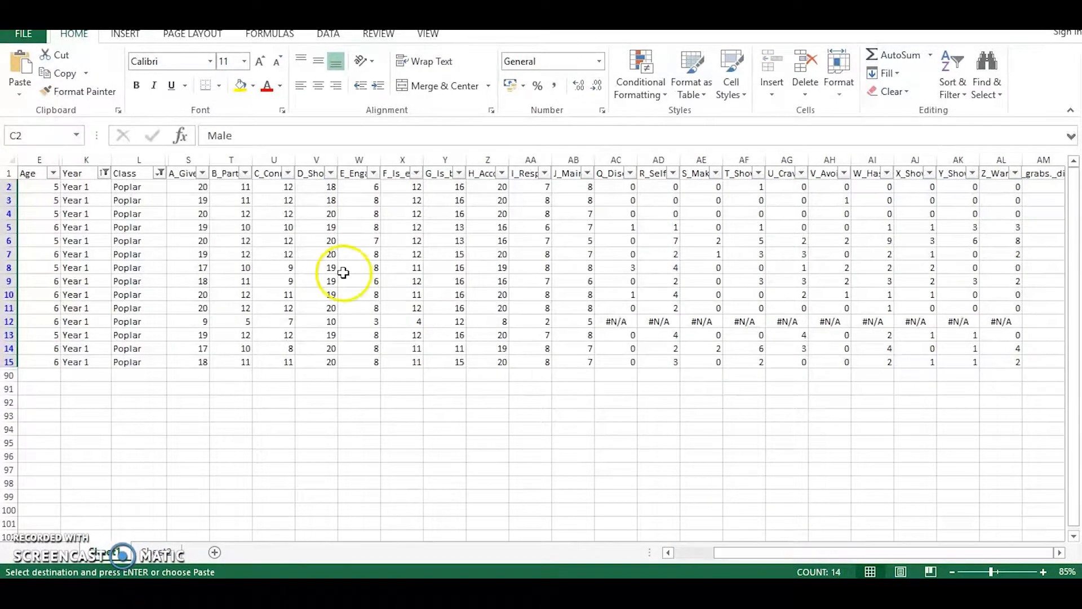
left_click_drag(194, 186, 1009, 365)
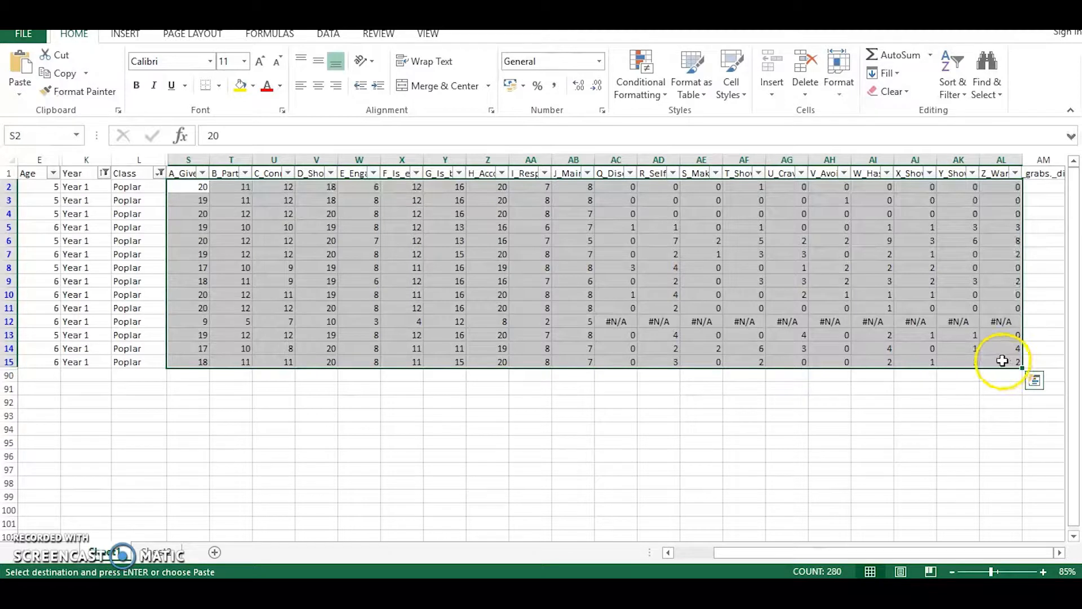
right_click(994, 362)
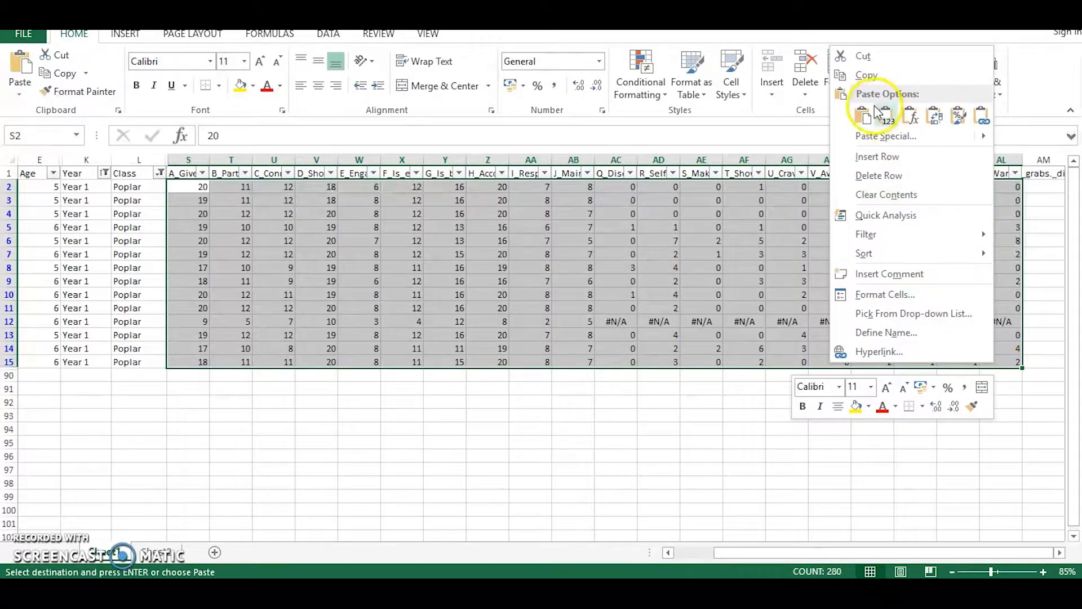
left_click(872, 75)
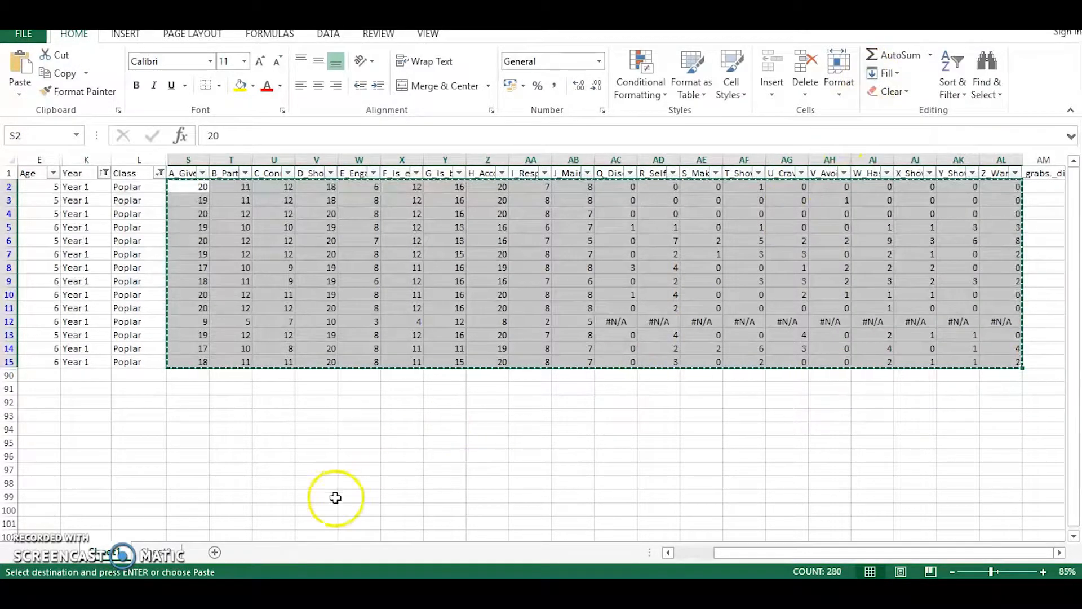
Return to the classroom overview template and paste the copied strand scores starting at D3.
left_click(174, 591)
left_click(230, 543)
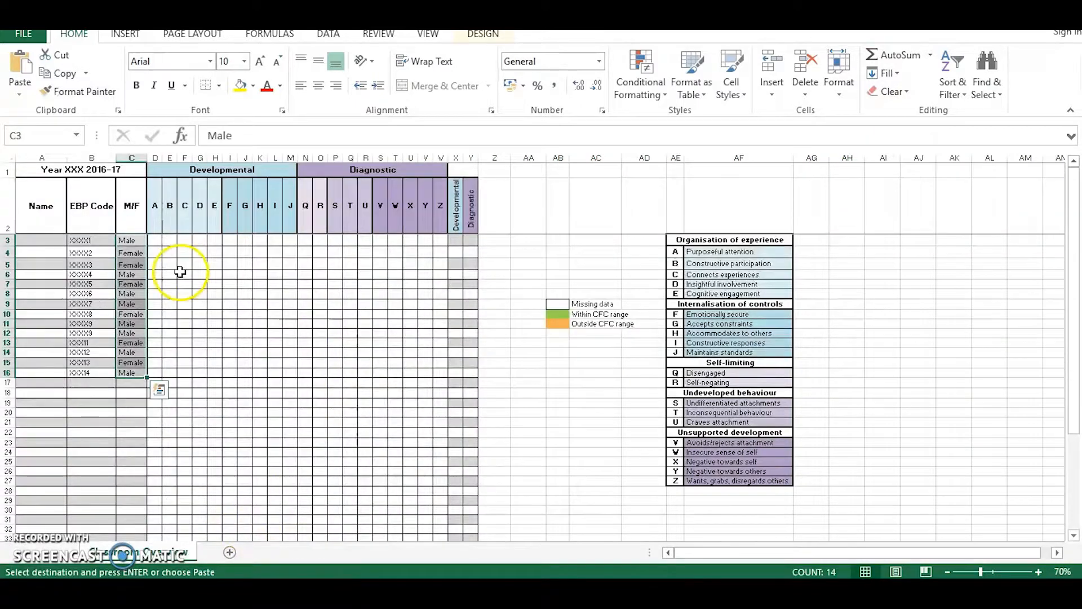
left_click(156, 240)
right_click(156, 240)
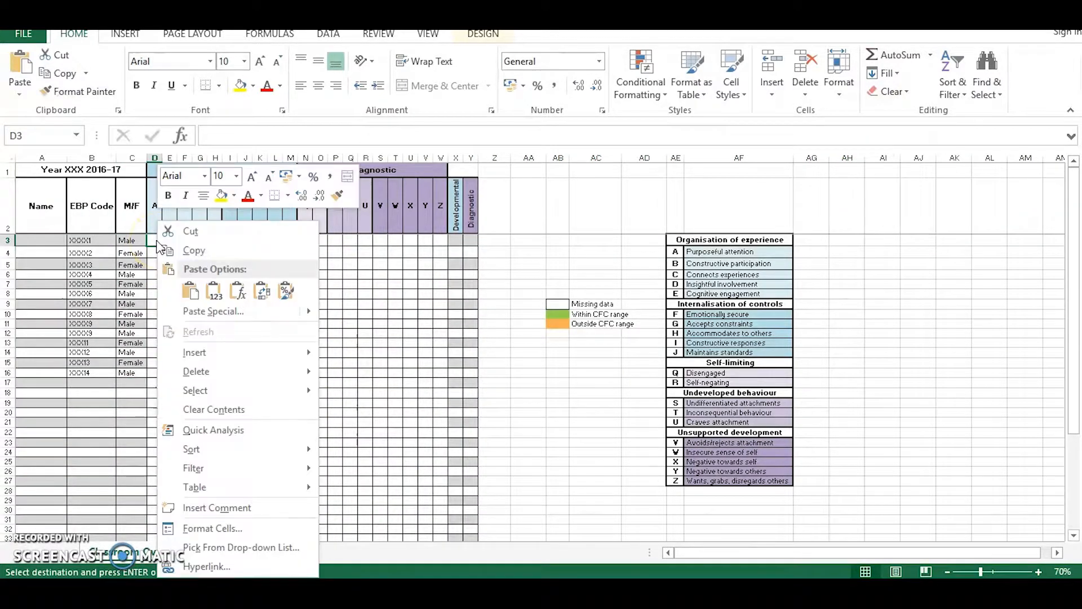
left_click(191, 290)
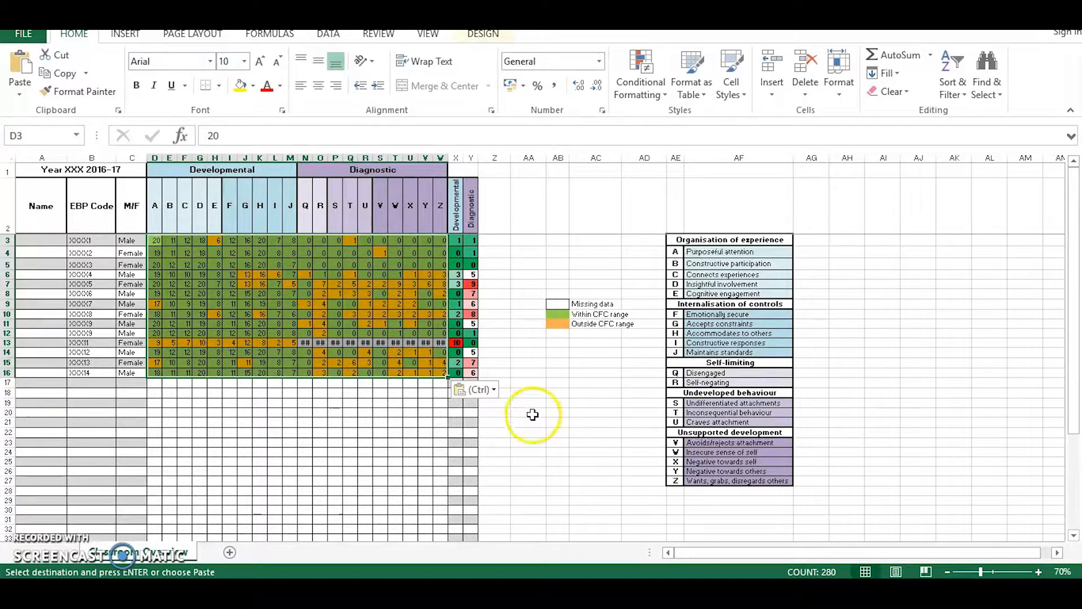
Clear the #N/A Diagnostic scores in N13:W13 so they count as missing data.
left_click_drag(305, 342, 443, 341)
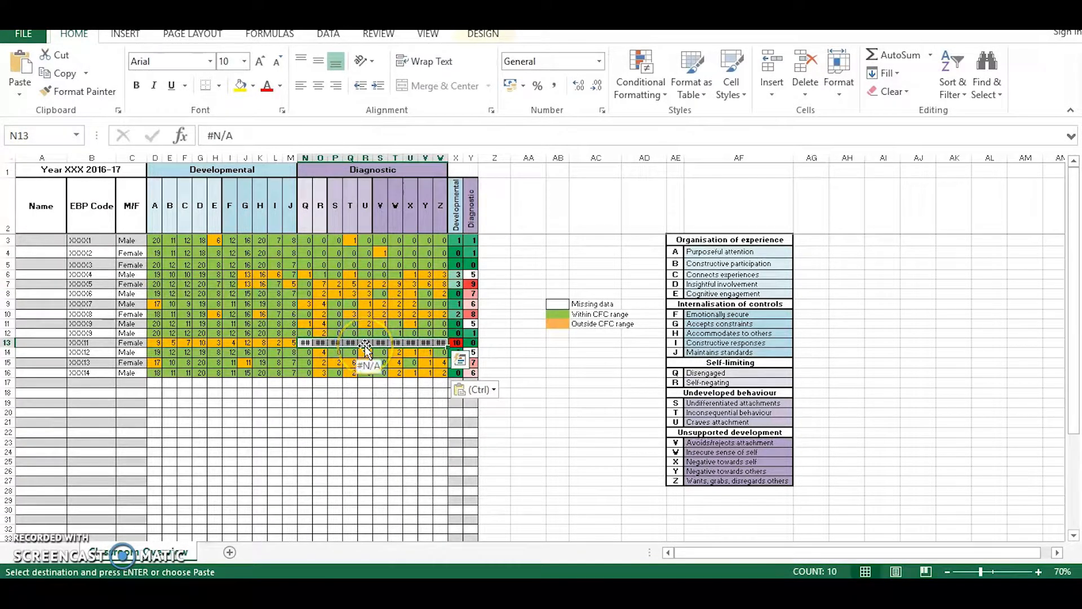
key("Delete")
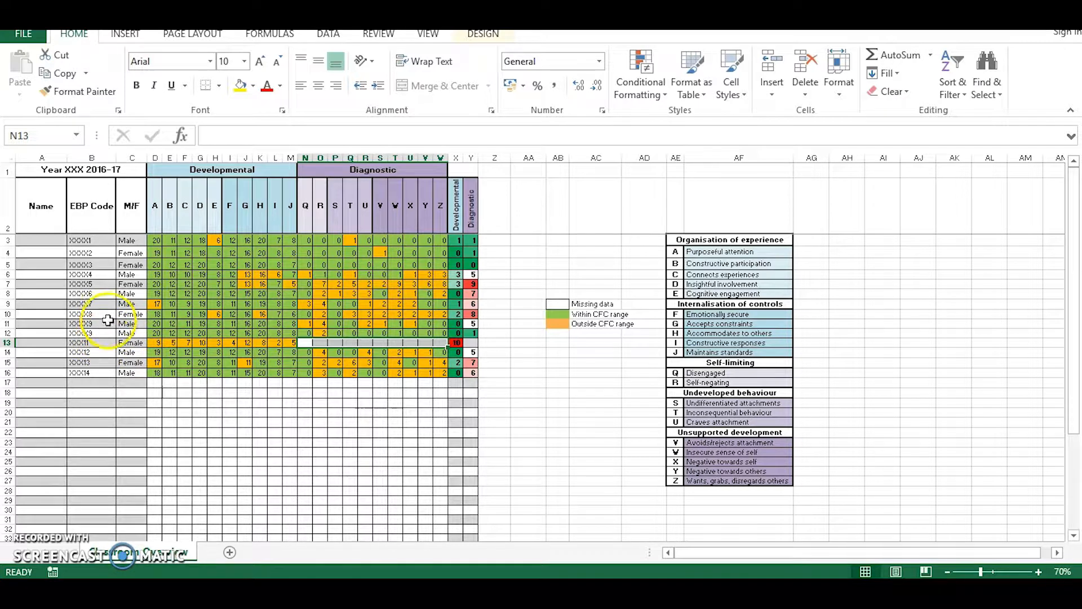
scroll(112, 341, "up", 1)
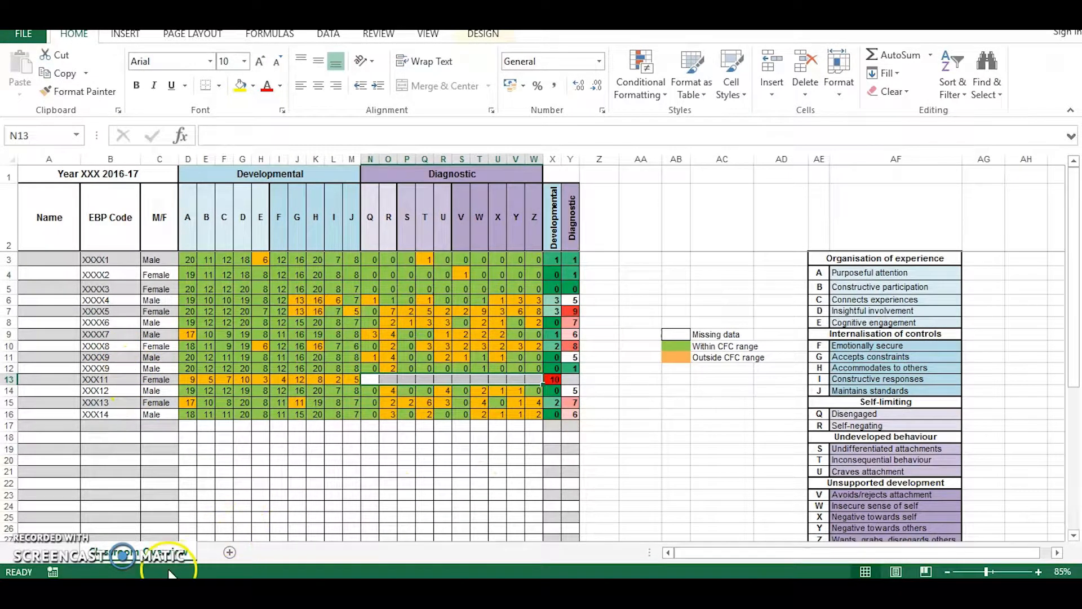
Compare the assessment dates of the two duplicate XXXX9 entries in rows 10 and 11 of the School_Name_Boxall_data workbook.
mouse_move(122, 555)
left_click(163, 502)
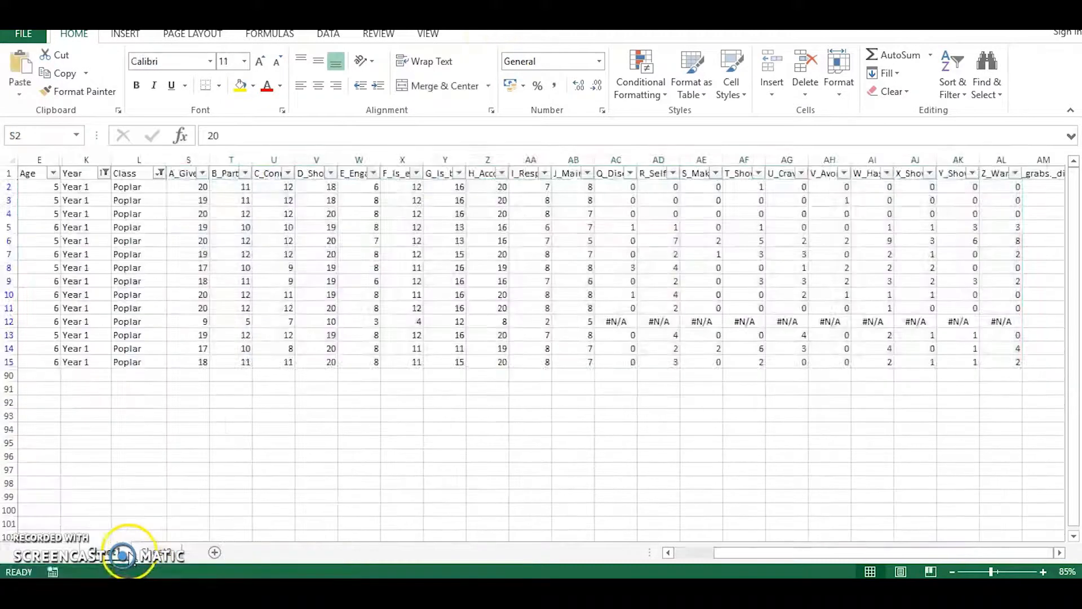
left_click_drag(743, 553, 697, 559)
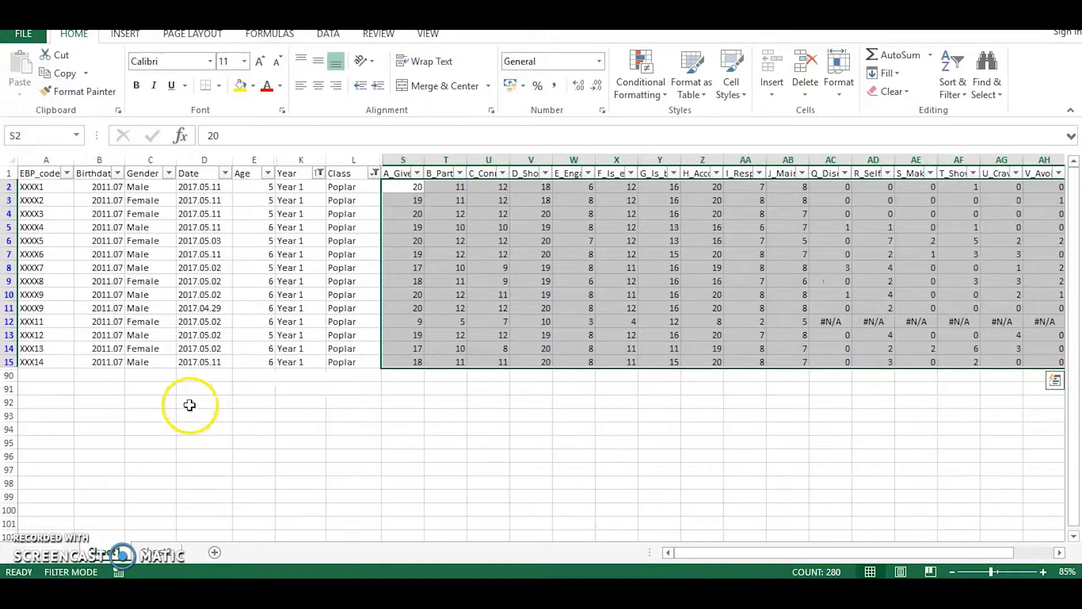
left_click_drag(59, 295, 93, 307)
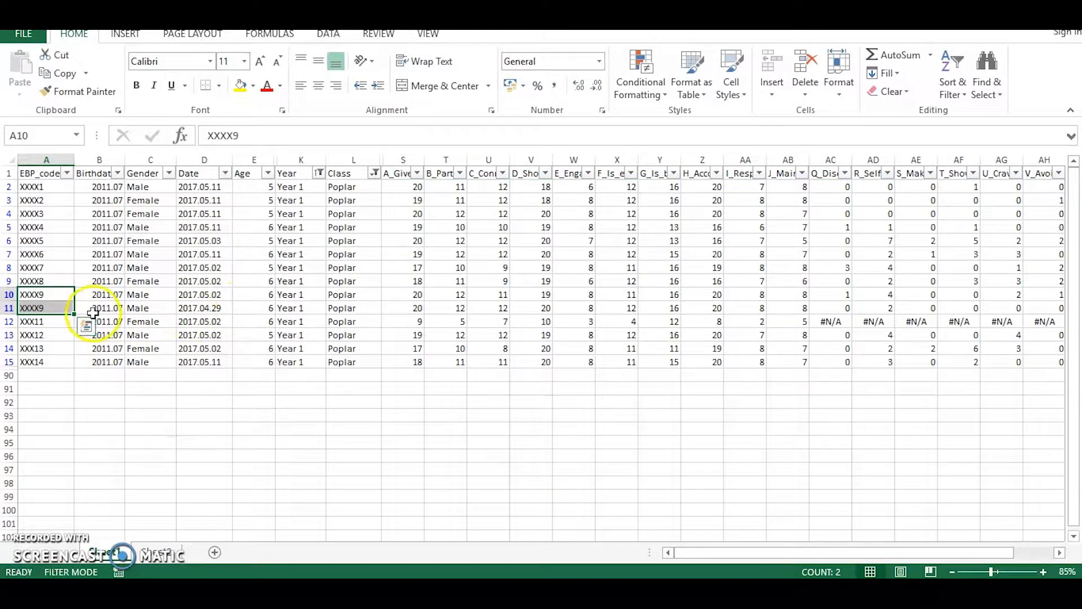
left_click(224, 312)
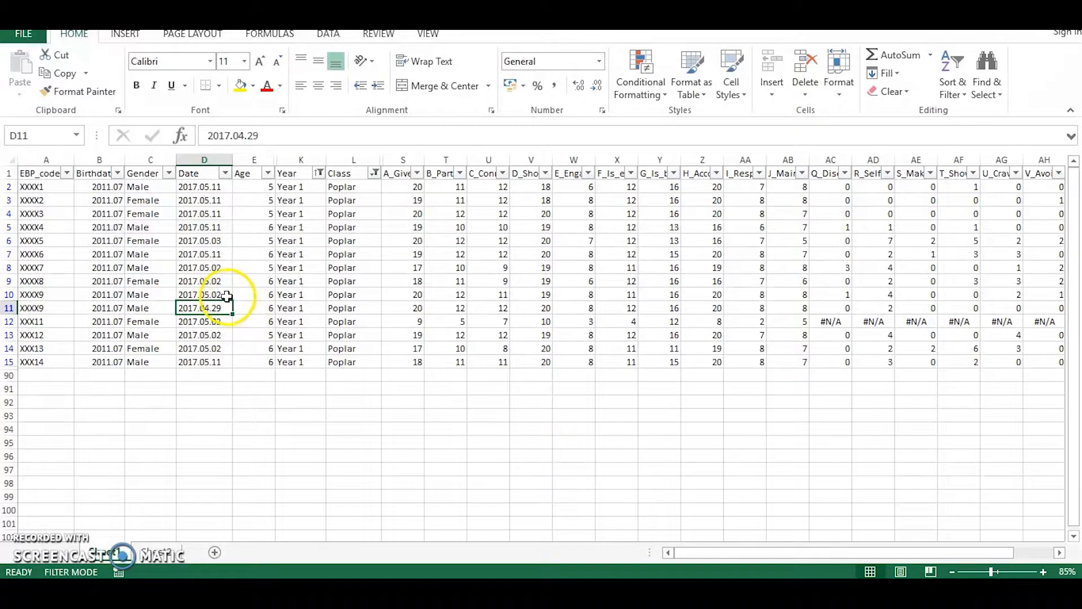
left_click(228, 295)
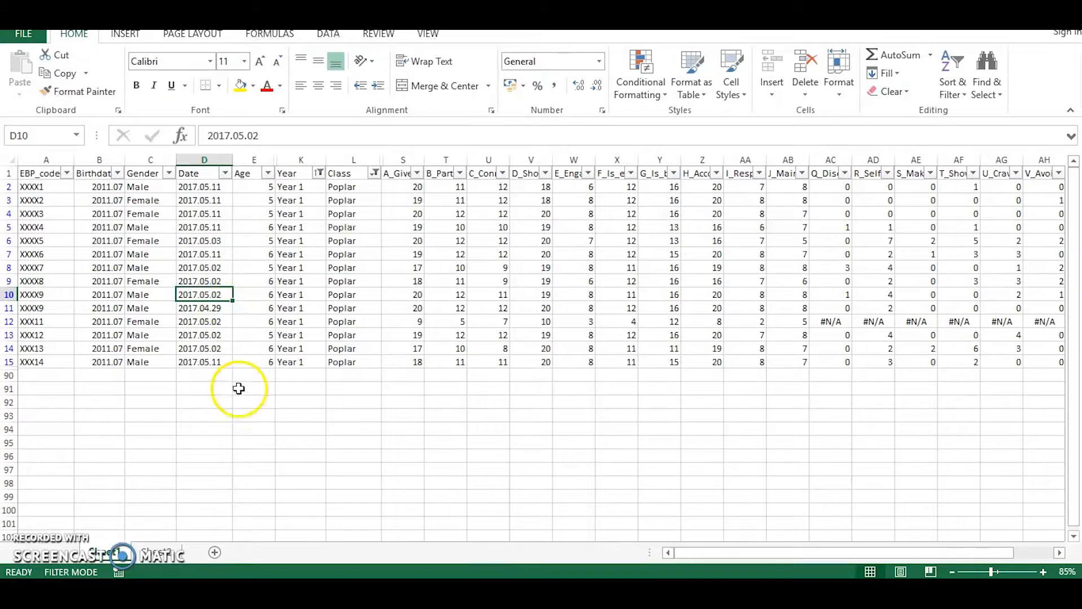
Return to the classroom overview template and delete the table row of the older duplicate XXXX9 entry in row 12.
left_click(171, 588)
left_click(216, 538)
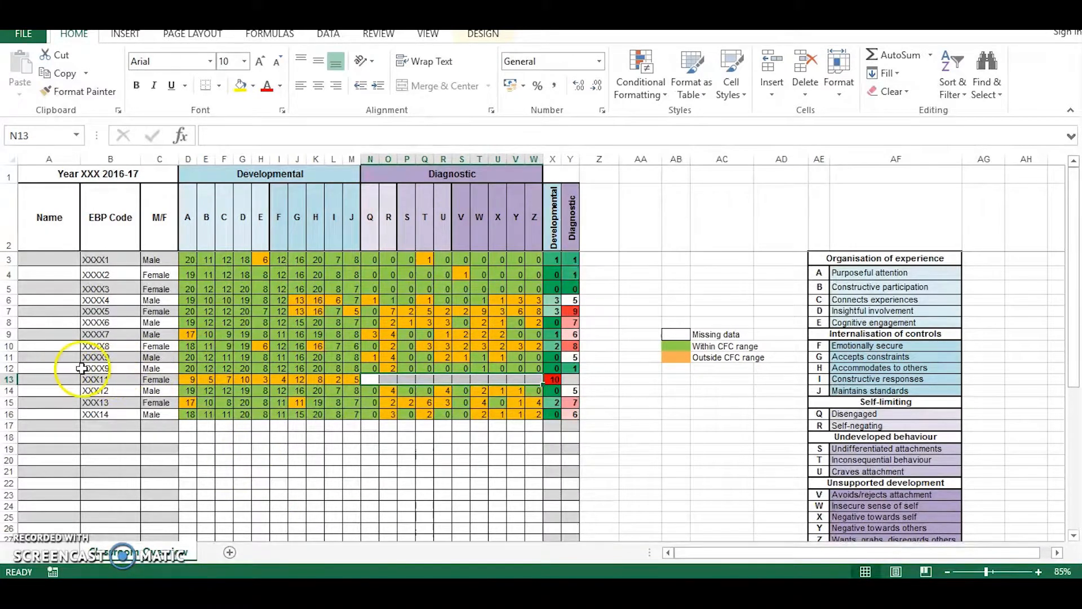
left_click_drag(55, 368, 530, 368)
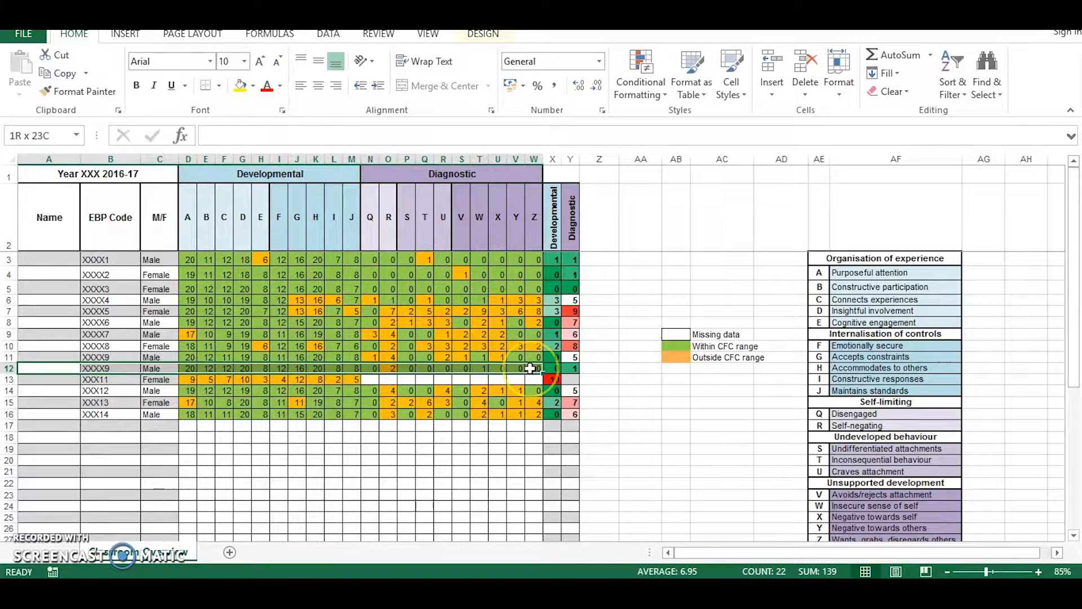
right_click(534, 374)
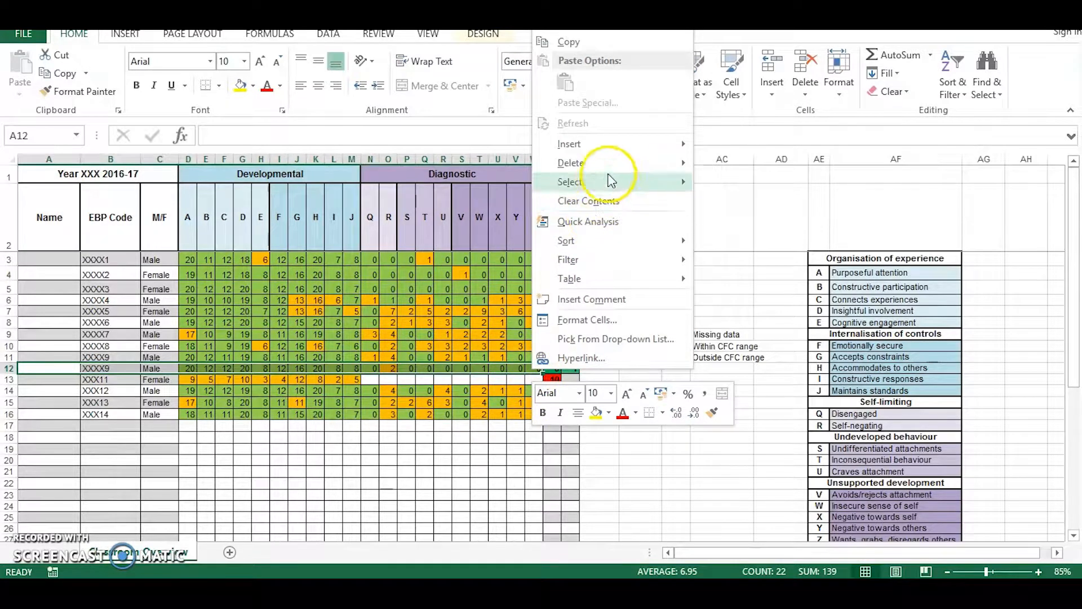
mouse_move(611, 164)
left_click(757, 181)
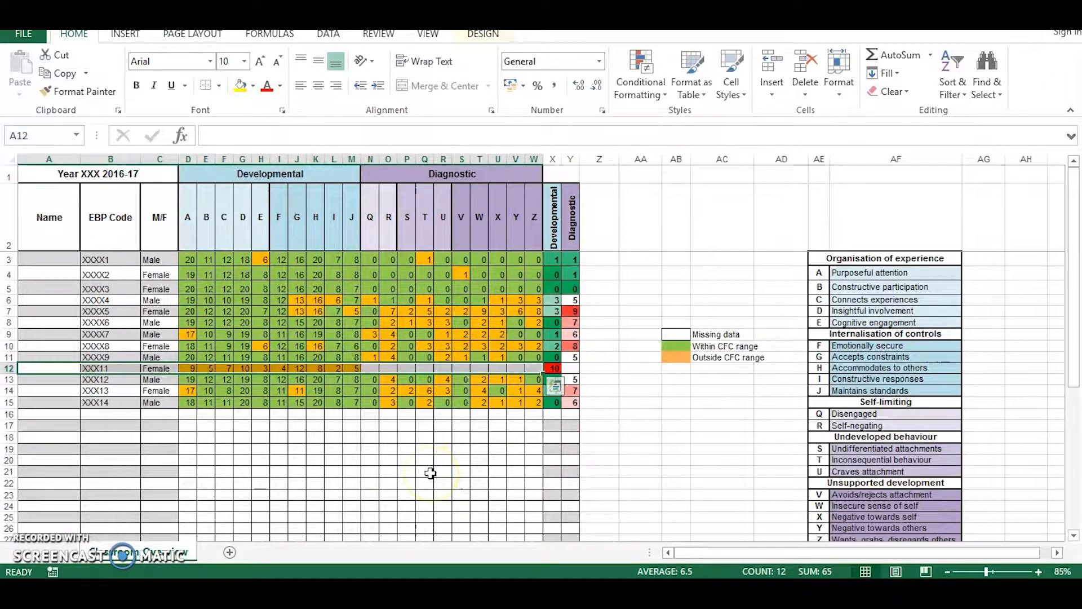
Change the overview title in A1 to "Year 1 Poplar 2016-17".
scroll(395, 475, "down", 6)
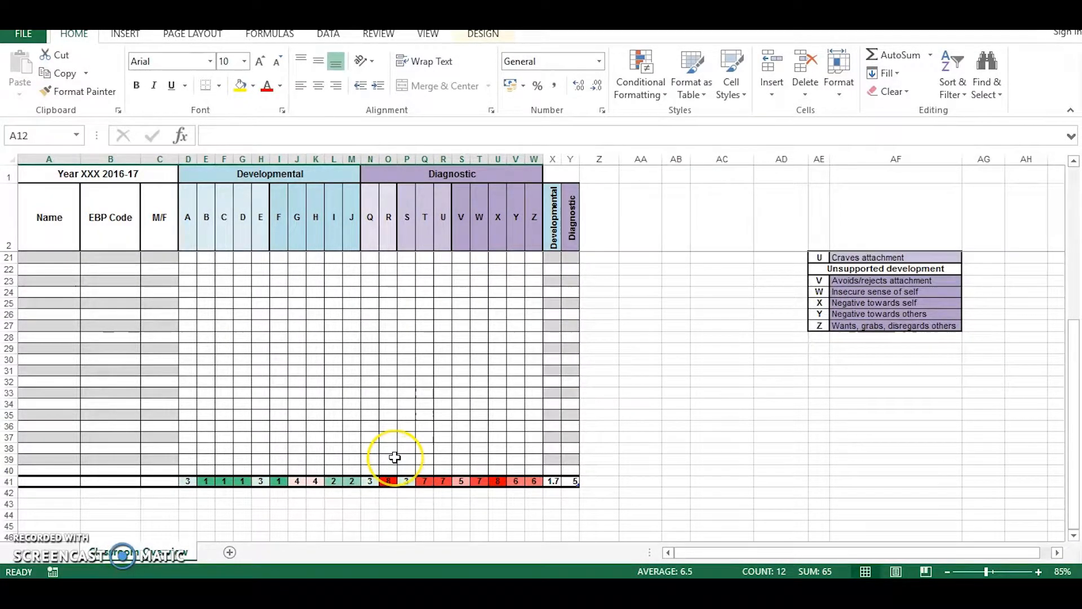
scroll(394, 457, "up", 6)
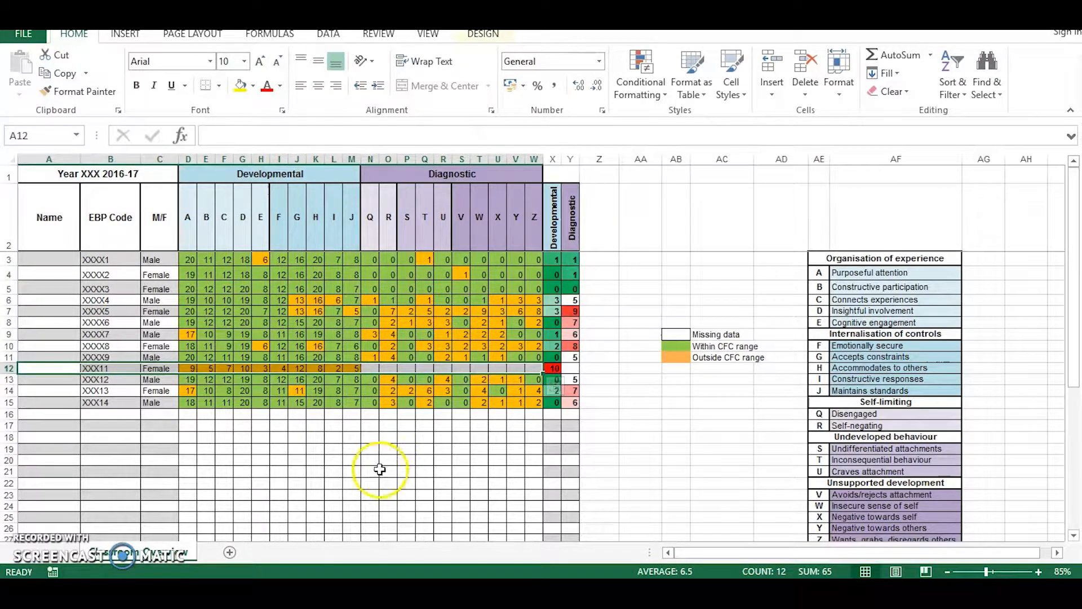
left_click(113, 174)
double_click(248, 135)
type("1 Poplar")
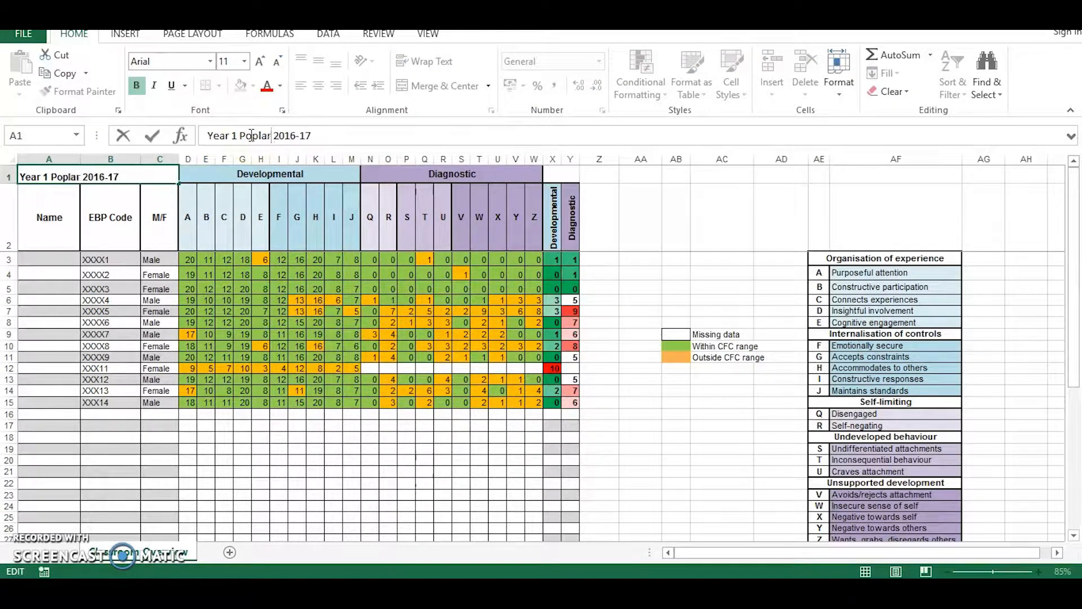
left_click(189, 448)
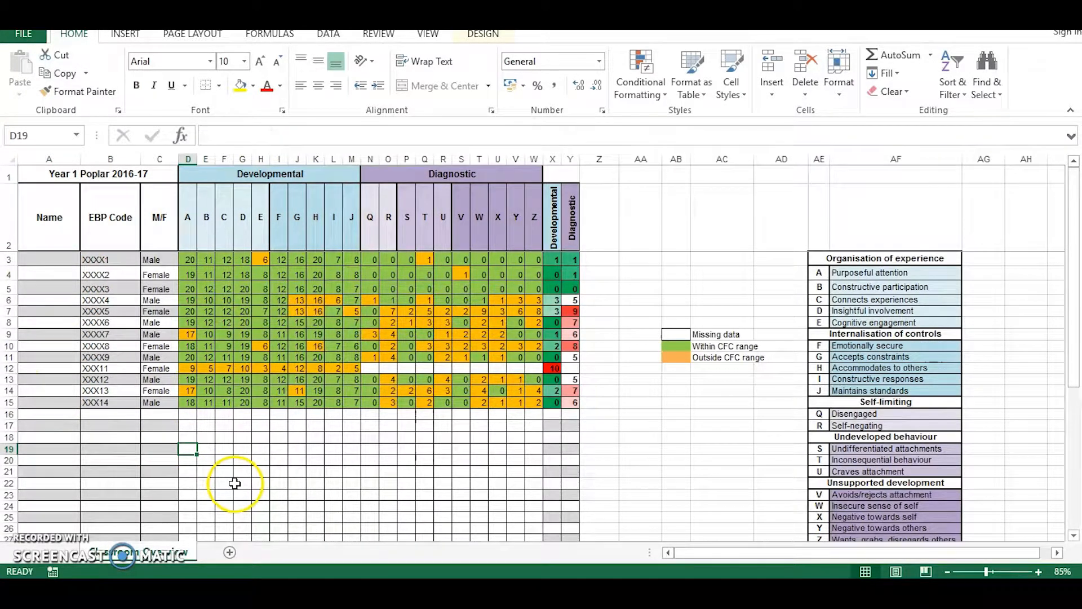
Save a copy of the workbook in the How_To_Guide folder as "Year1_Poplar_Classroom_Overview_Primary v1.0".
left_click(26, 33)
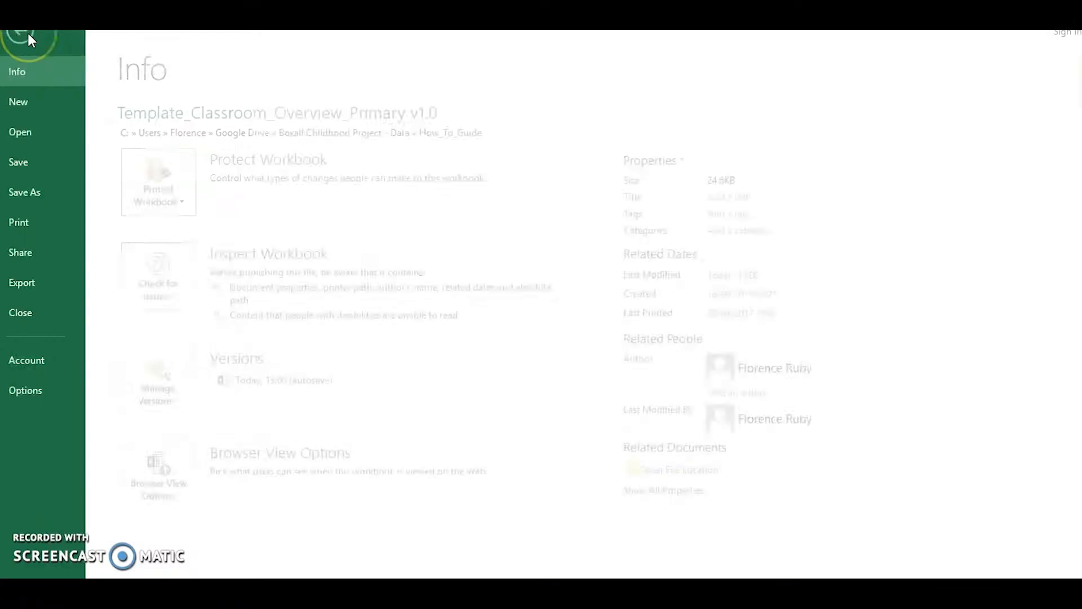
left_click(54, 194)
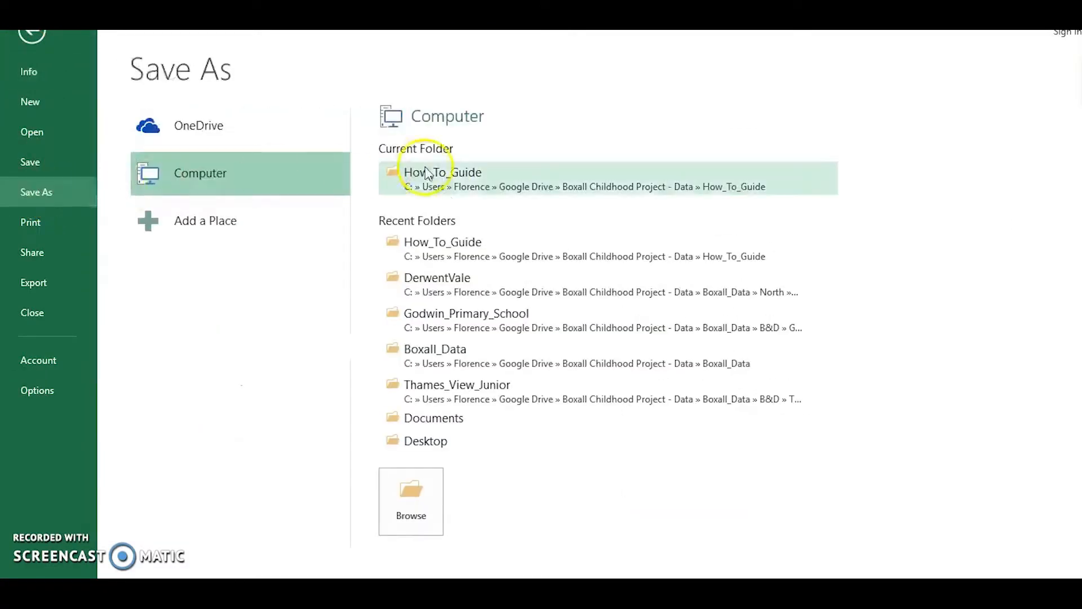
left_click(450, 186)
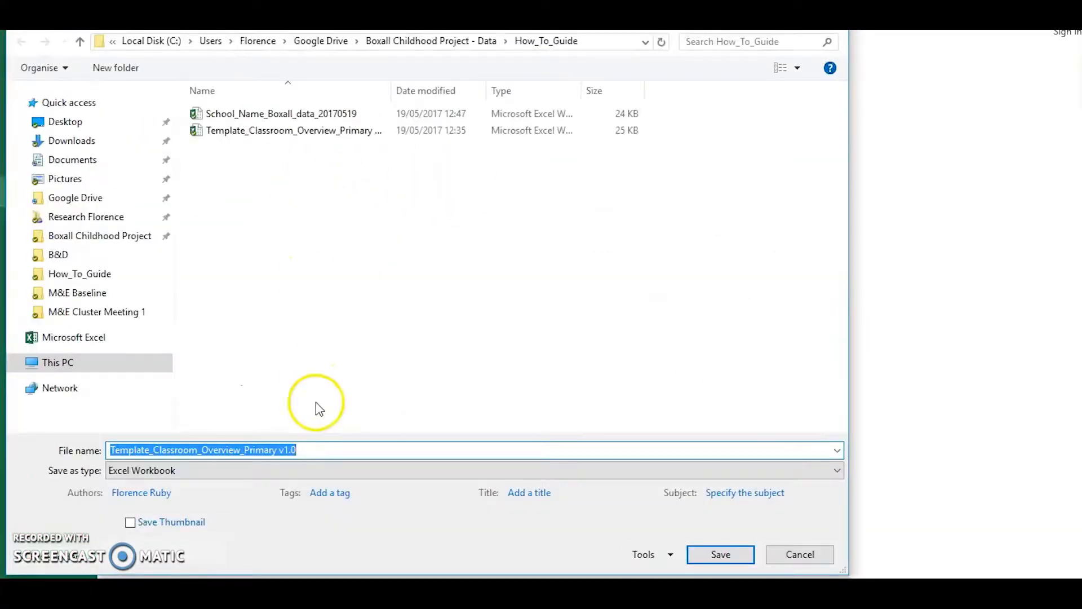
left_click(203, 449)
left_click_drag(150, 449, 99, 449)
type("Year")
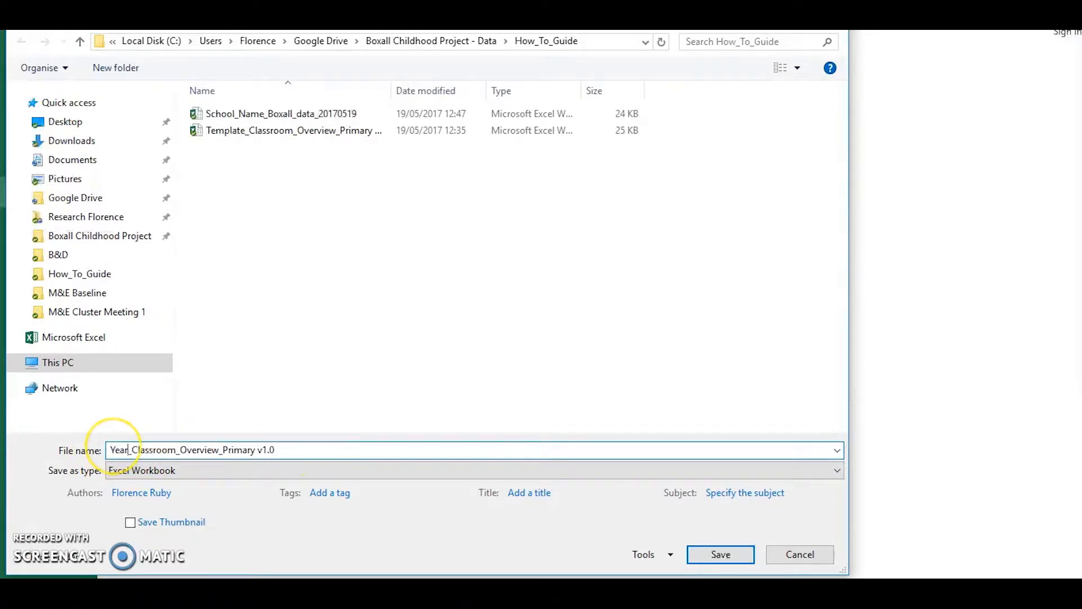
type("1_Pop")
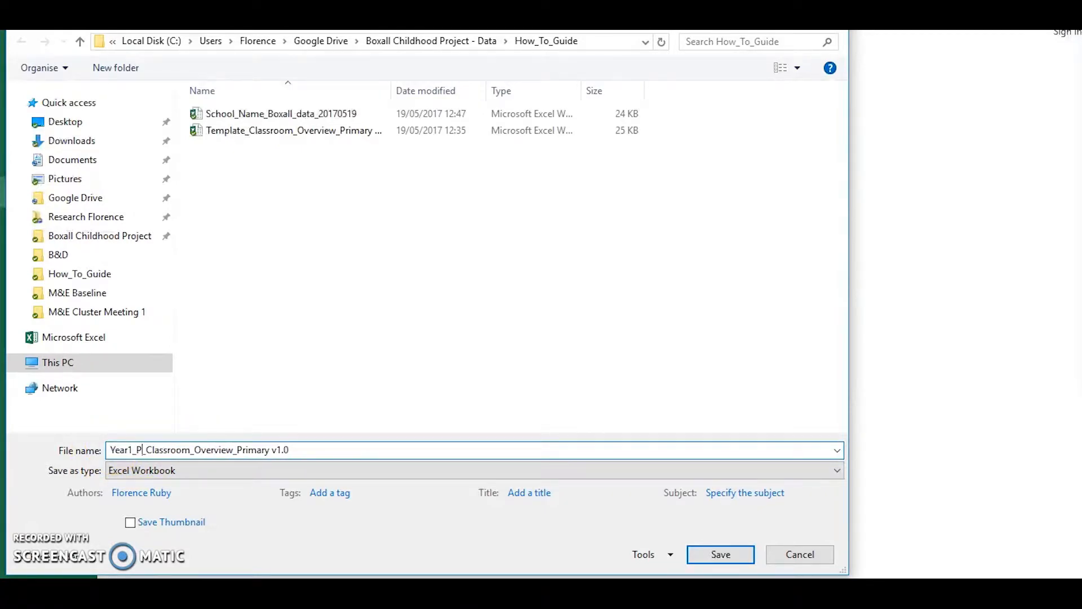
type("lar")
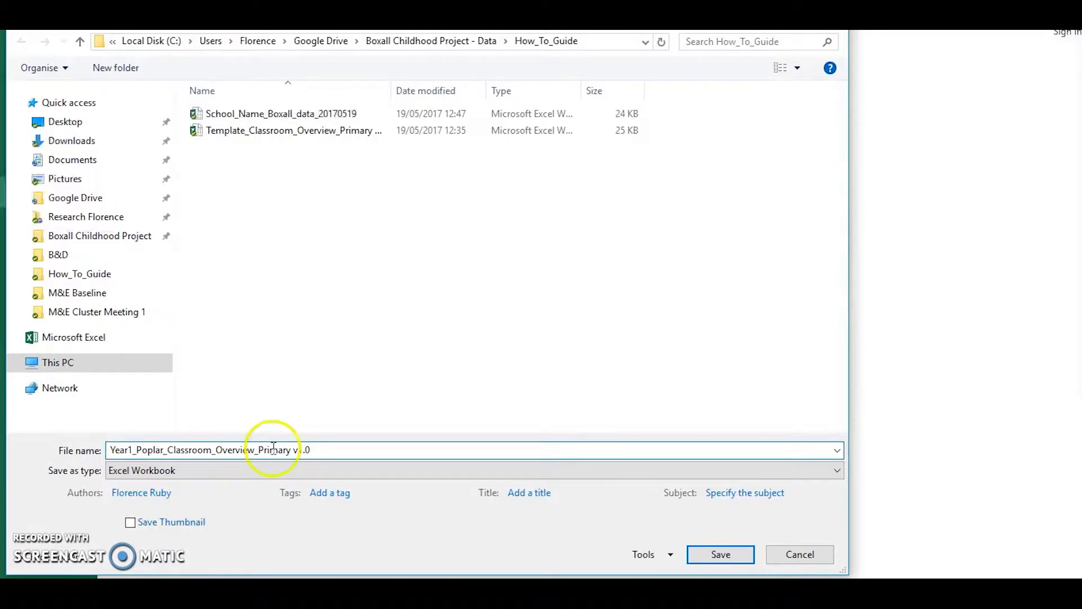
left_click(727, 554)
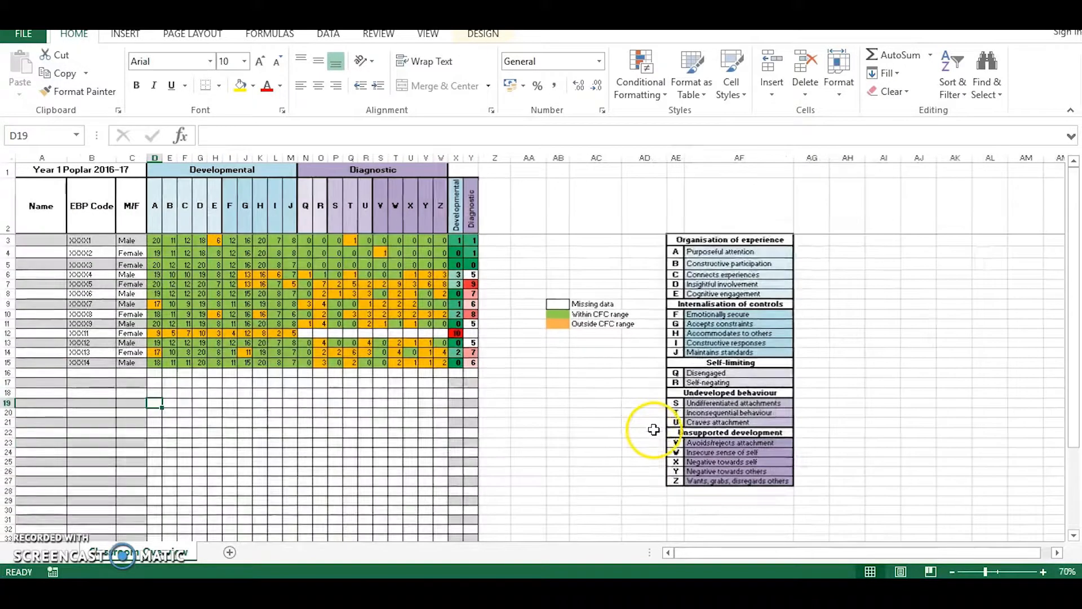
Delete the unused table rows 17 to 37 below the pupil entries in the classroom overview.
scroll(598, 421, "down", 1)
scroll(598, 420, "down", 3)
scroll(396, 424, "up", 1)
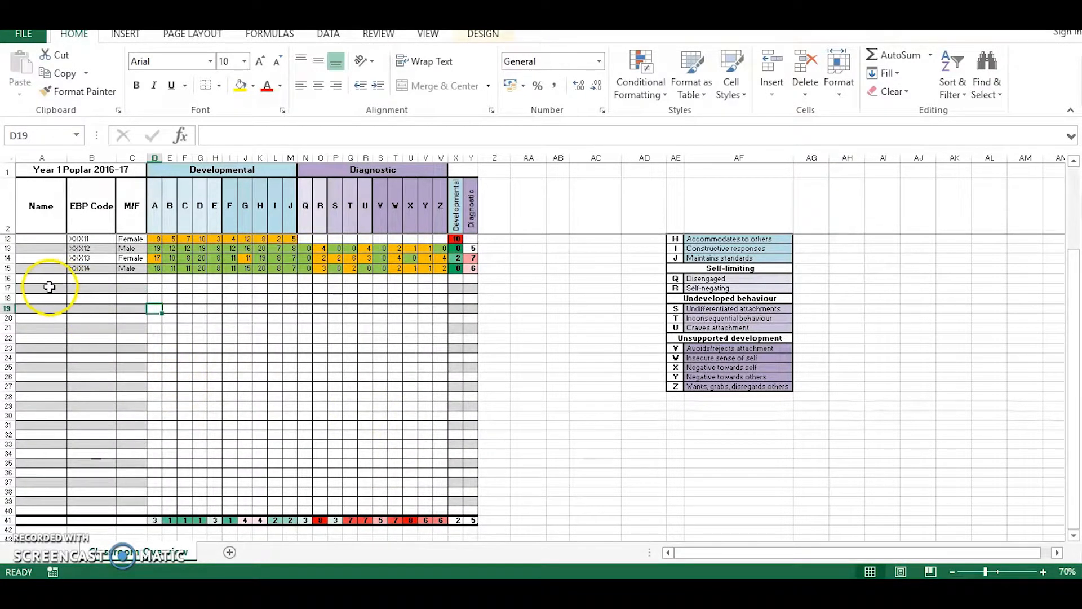
left_click_drag(43, 287, 475, 484)
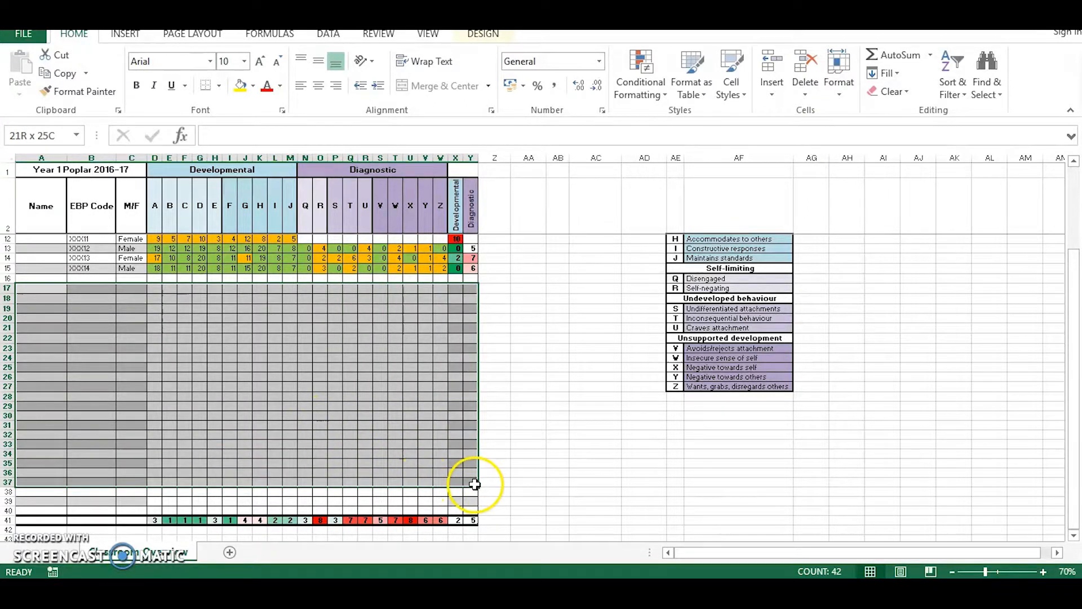
right_click(182, 290)
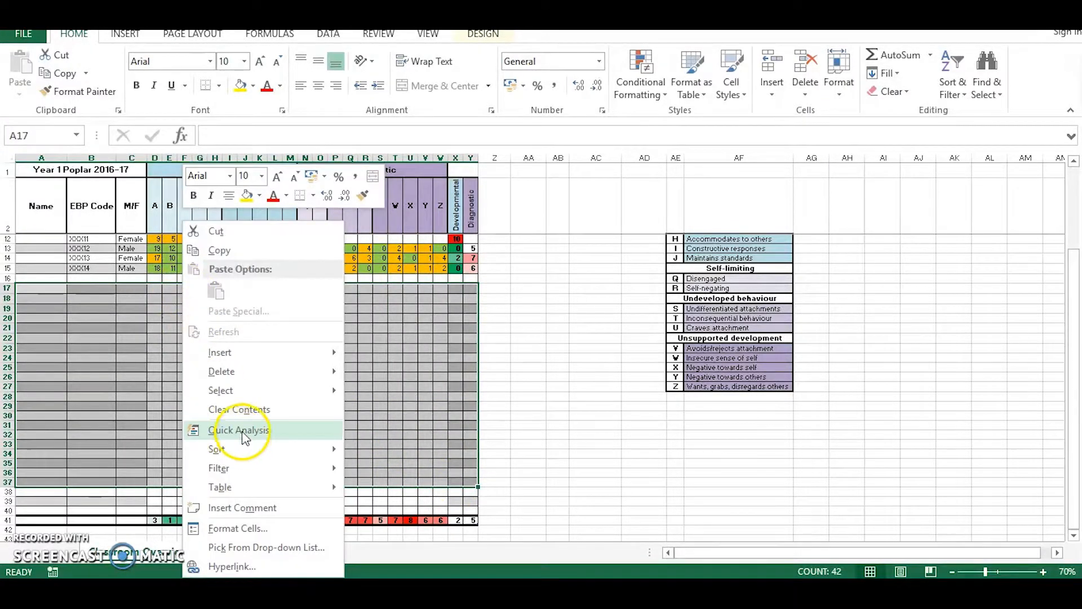
mouse_move(250, 378)
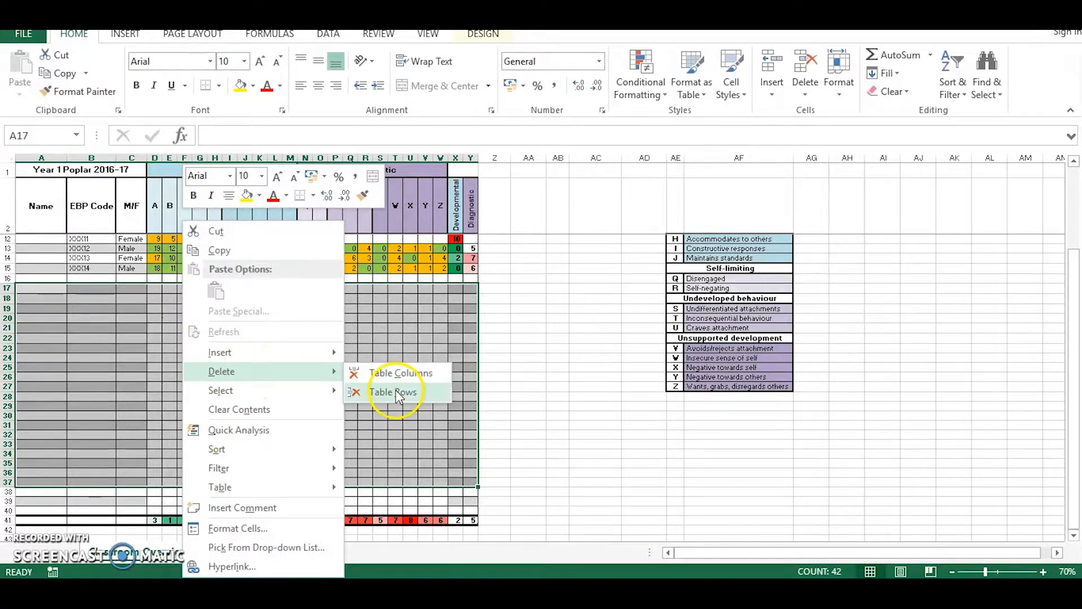
left_click(387, 393)
scroll(366, 471, "up", 3)
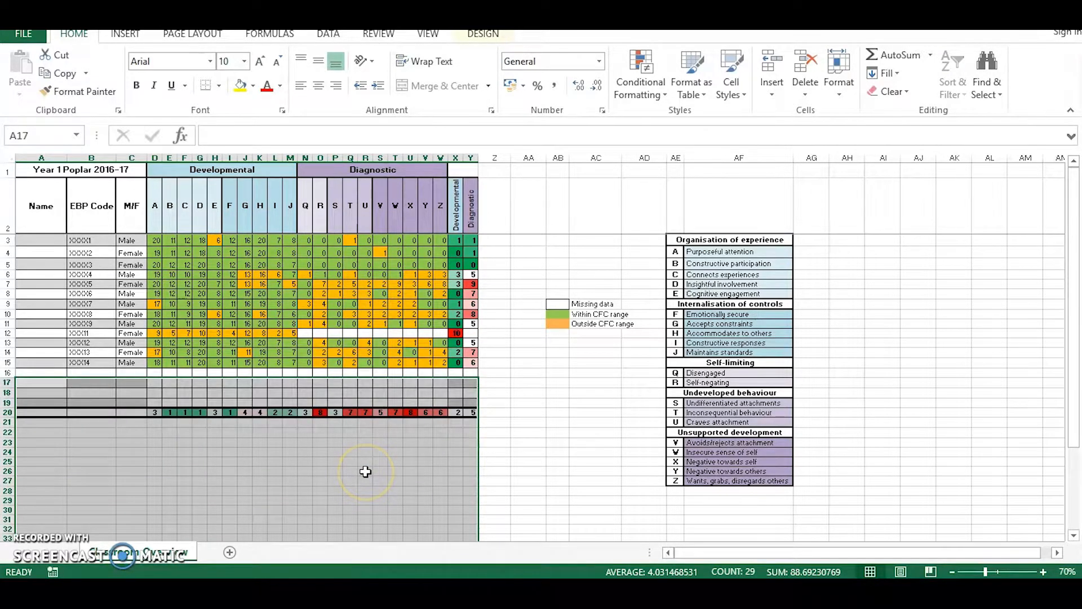
left_click(552, 443)
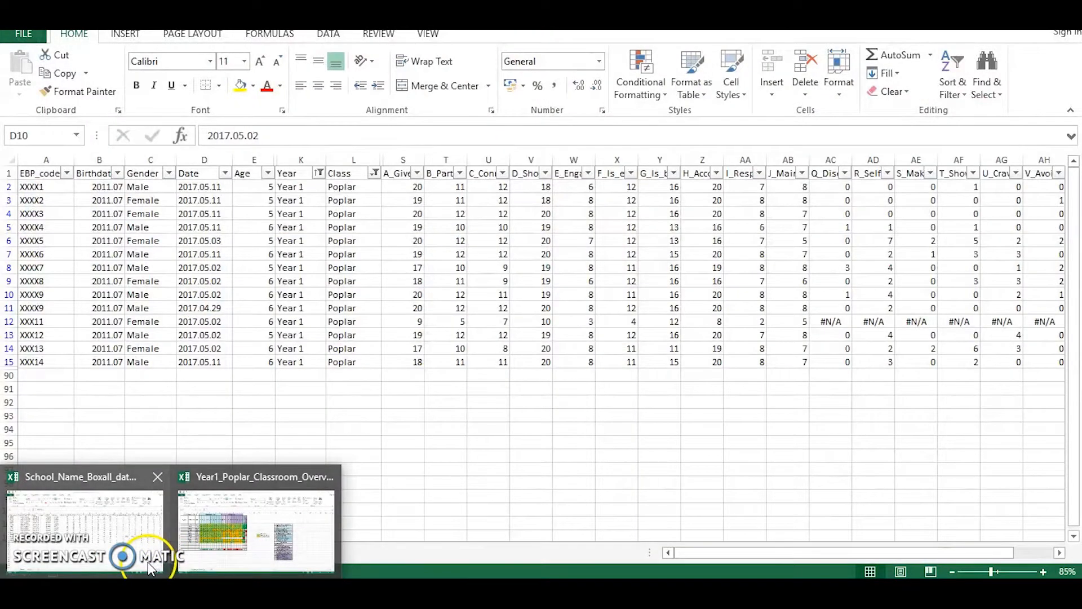
Switch to the School_Name_Boxall_data workbook and reset the Class filter to include all classes.
left_click(148, 563)
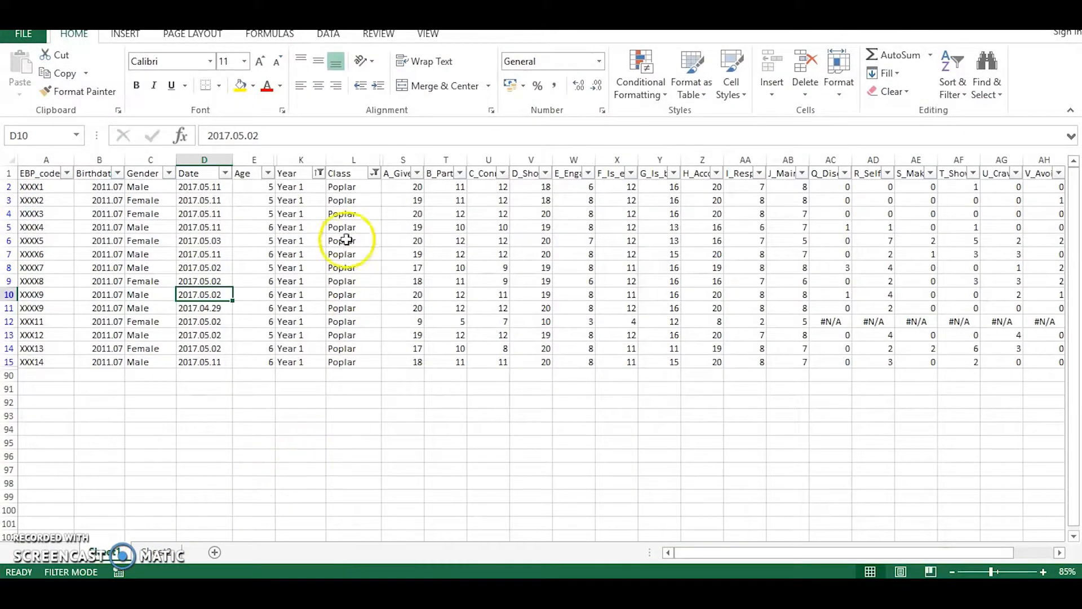
left_click(319, 173)
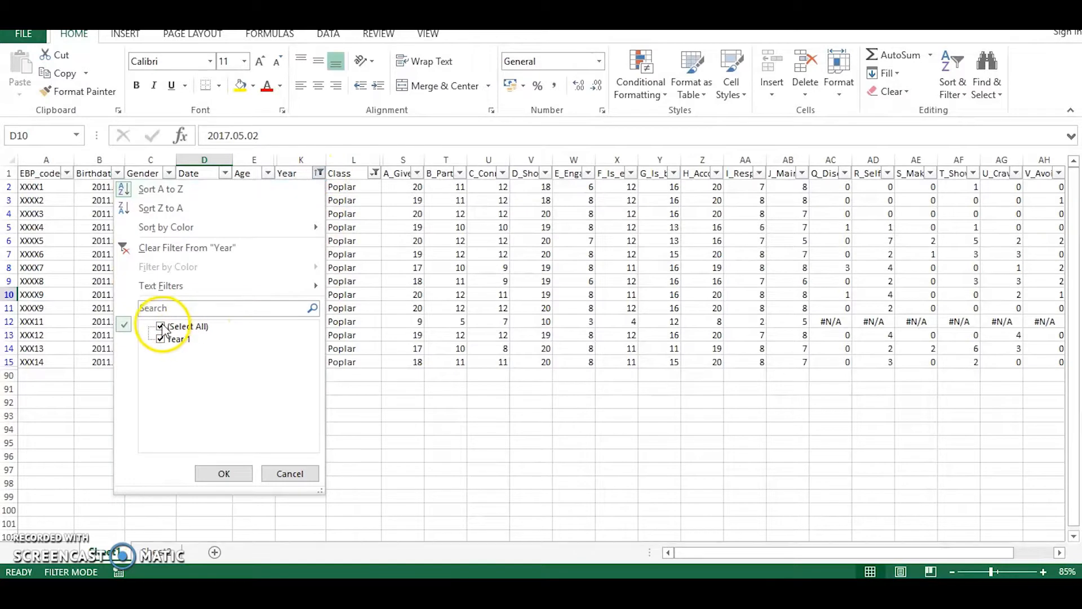
left_click(163, 327)
left_click(297, 478)
left_click(374, 173)
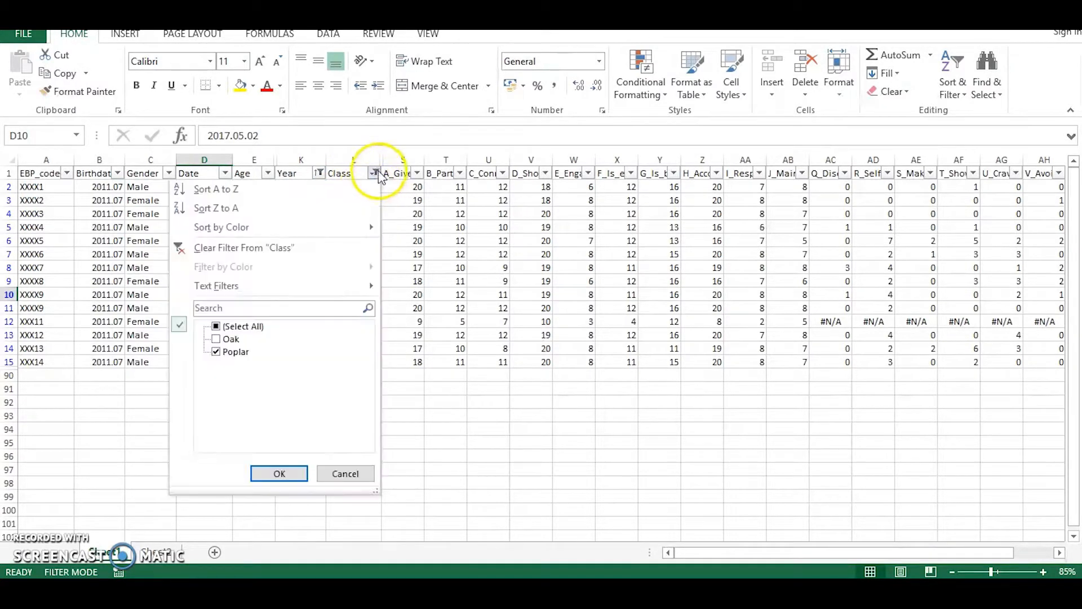
left_click(278, 473)
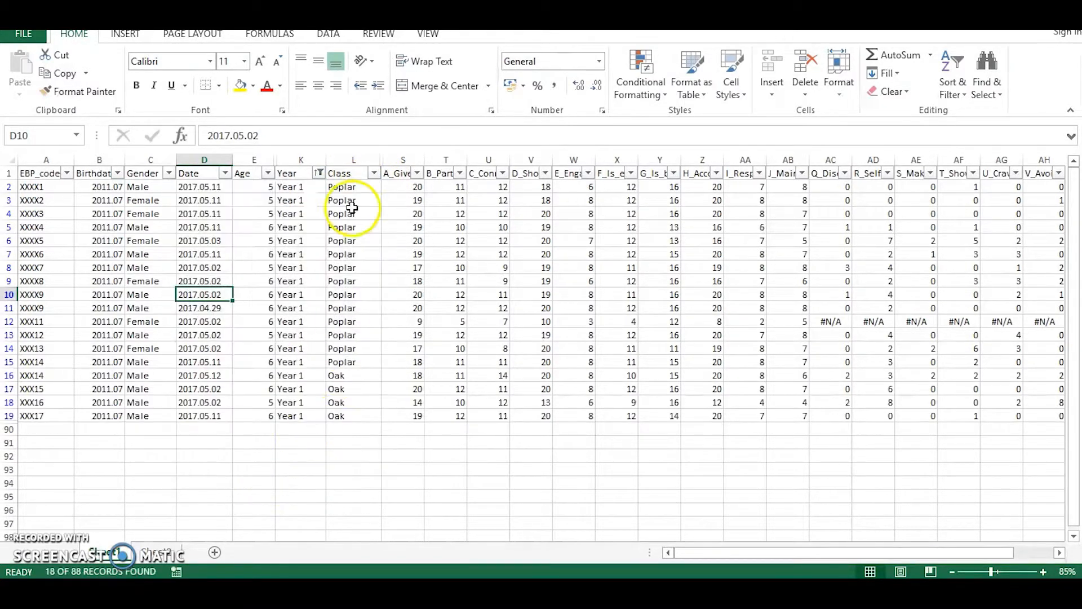
Reset the Year filter to all years and restrict it to Year 2 only.
left_click(319, 173)
left_click(161, 326)
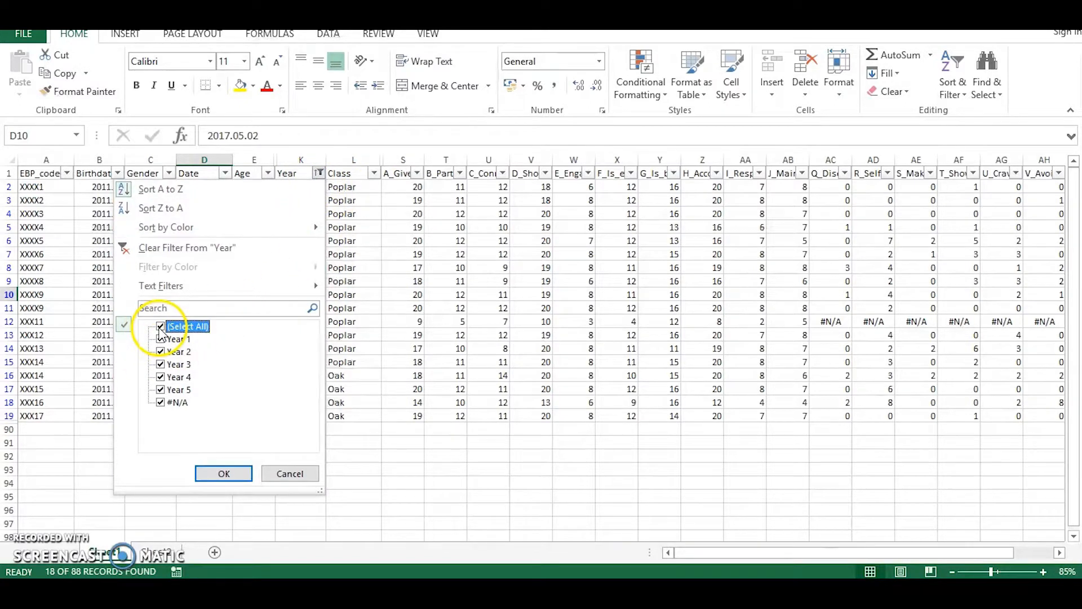
left_click(224, 474)
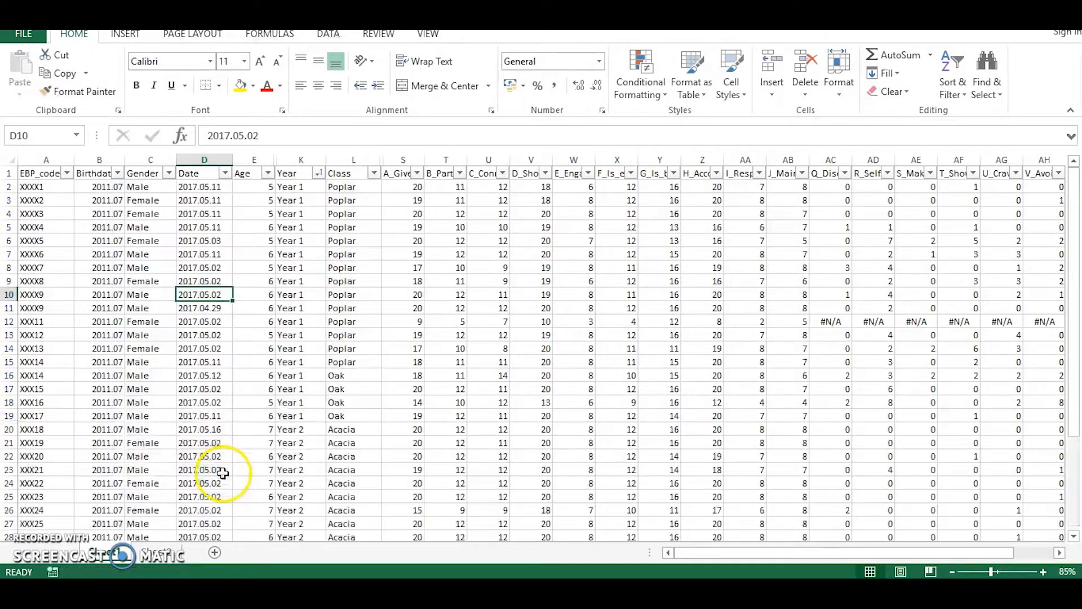
left_click(319, 173)
left_click(160, 327)
left_click(160, 352)
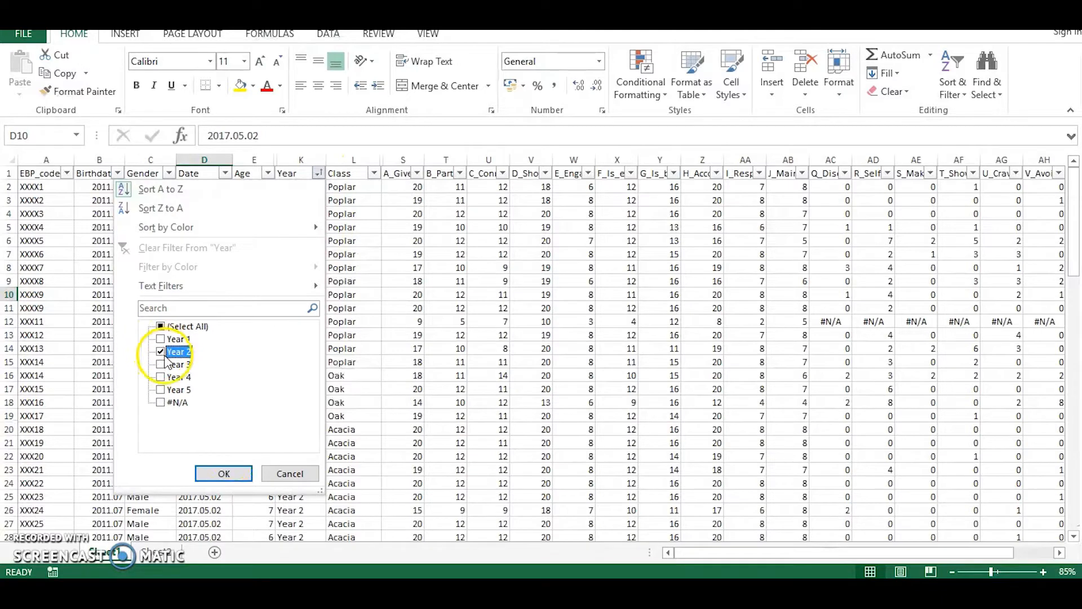
left_click(224, 474)
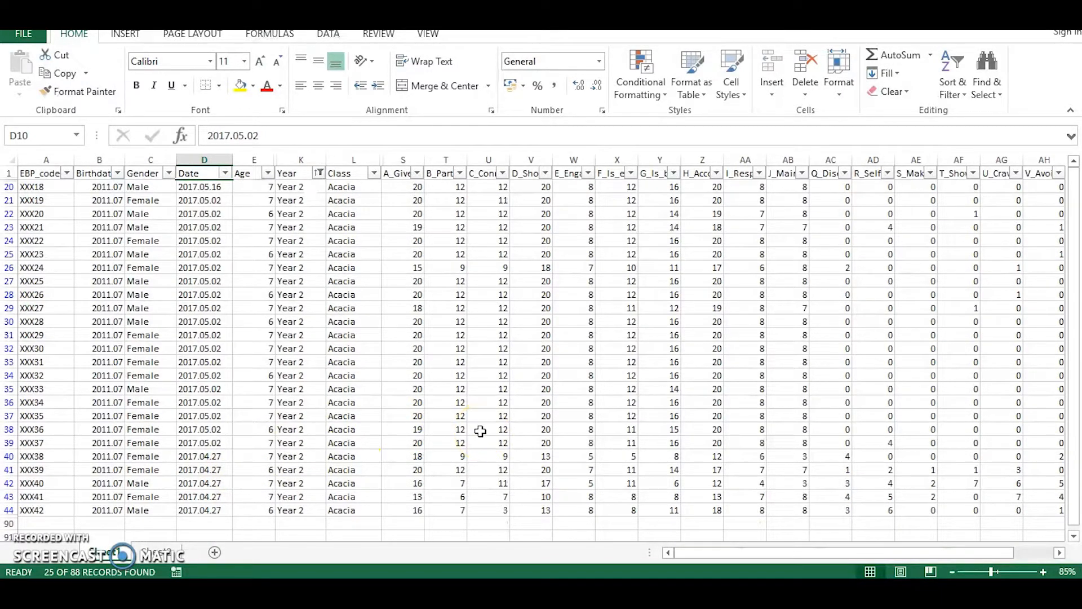
scroll(480, 431, "down", 2)
scroll(480, 431, "up", 2)
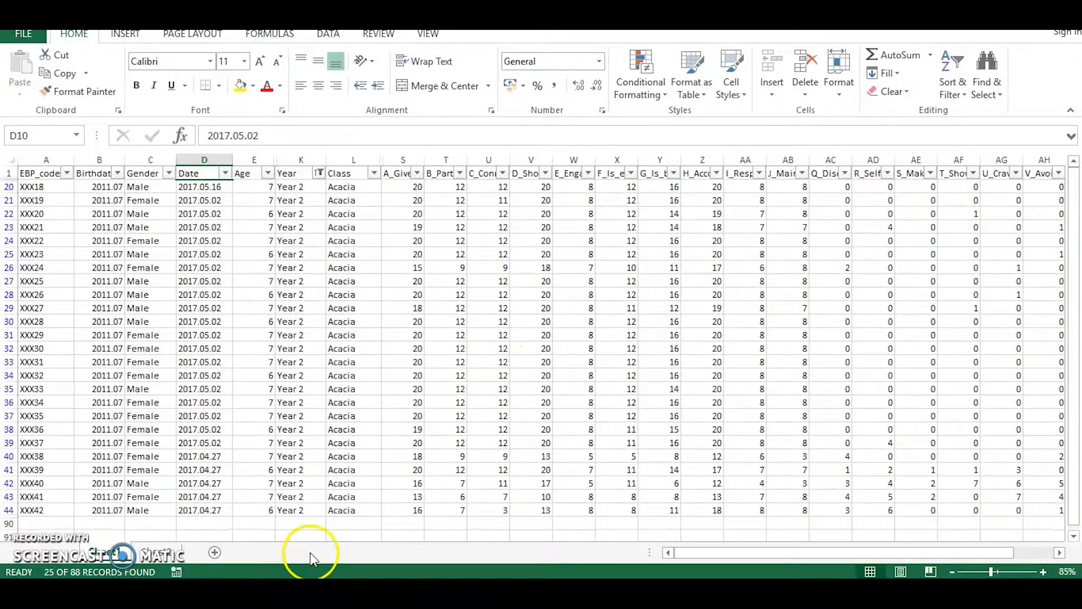
Return to the Year1_Poplar classroom overview workbook.
left_click(171, 591)
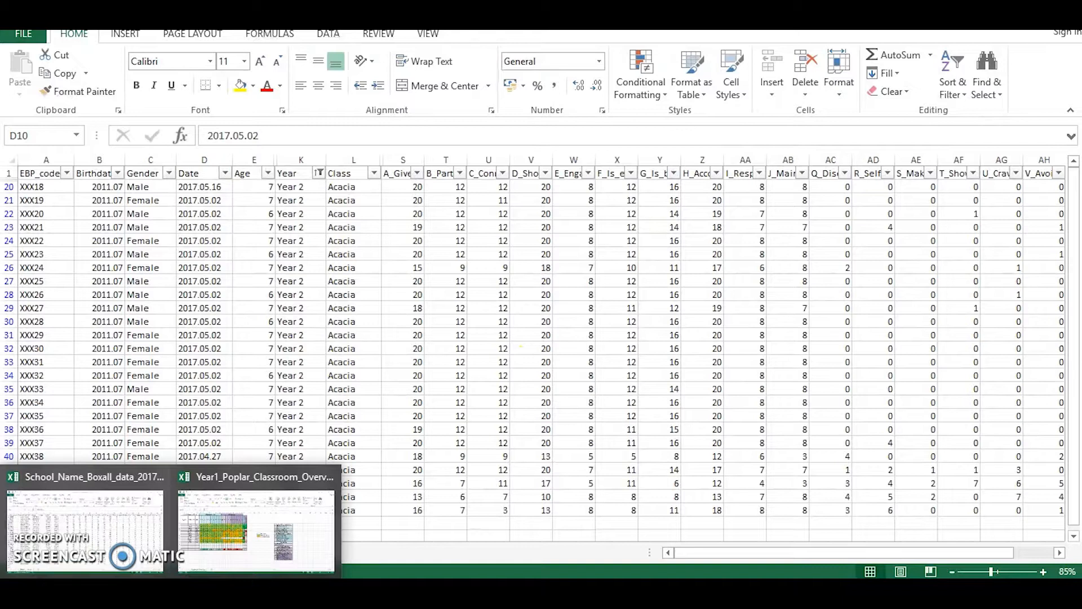
left_click(225, 563)
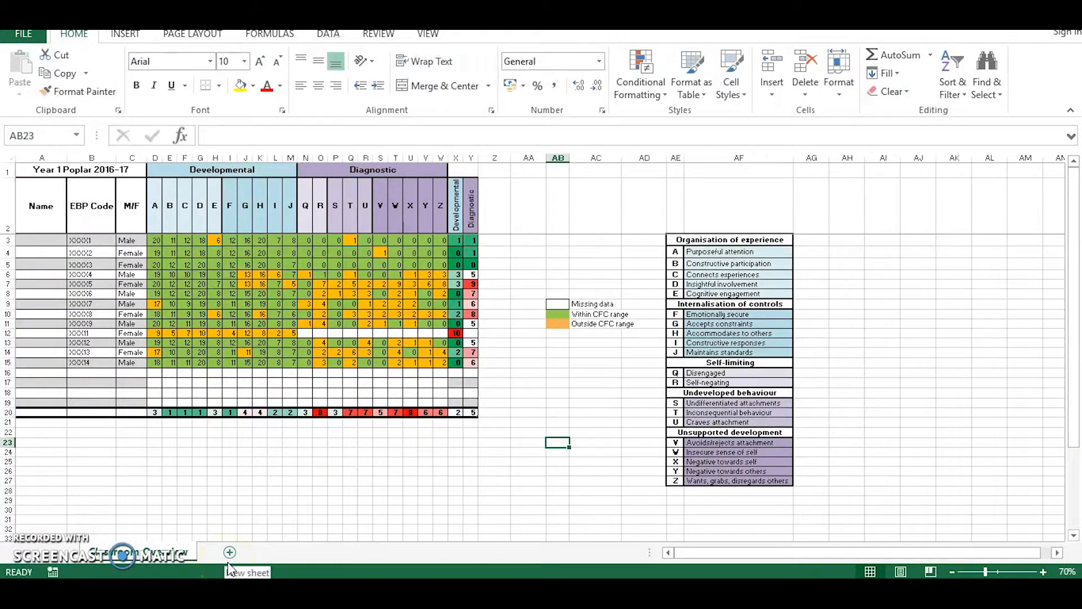